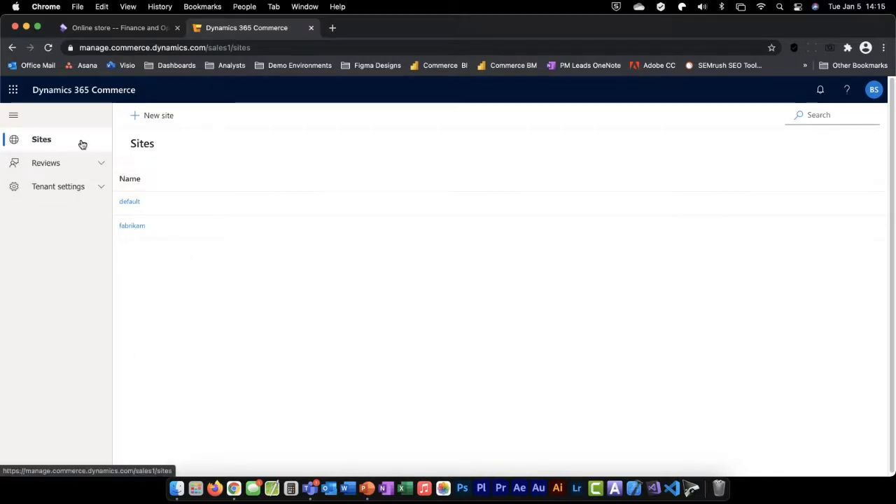
Open the tenant's Staff settings and the group management for the Administrator role
{"action": "left_click", "coordinate": [101, 166]}
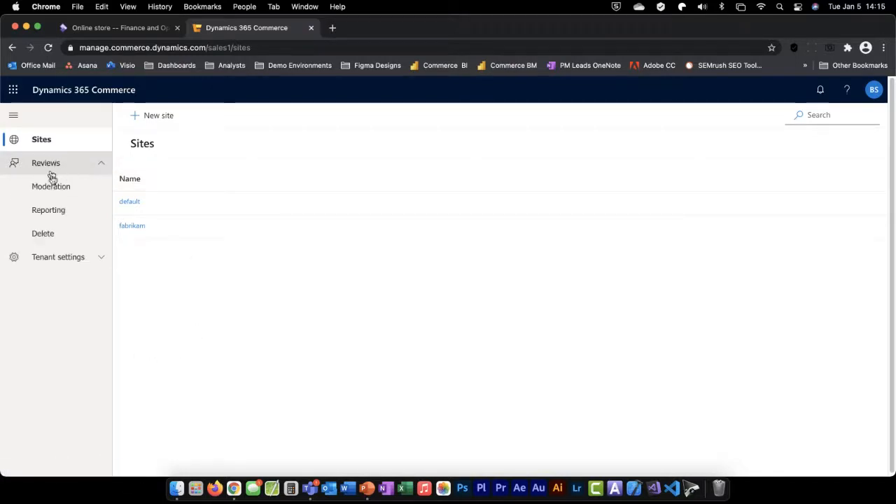
{"action": "left_click", "coordinate": [100, 260]}
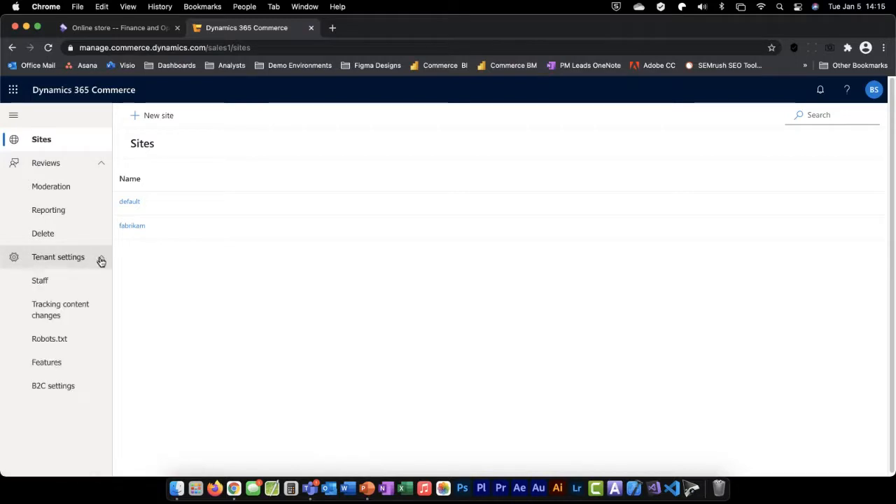
{"action": "left_click", "coordinate": [65, 283]}
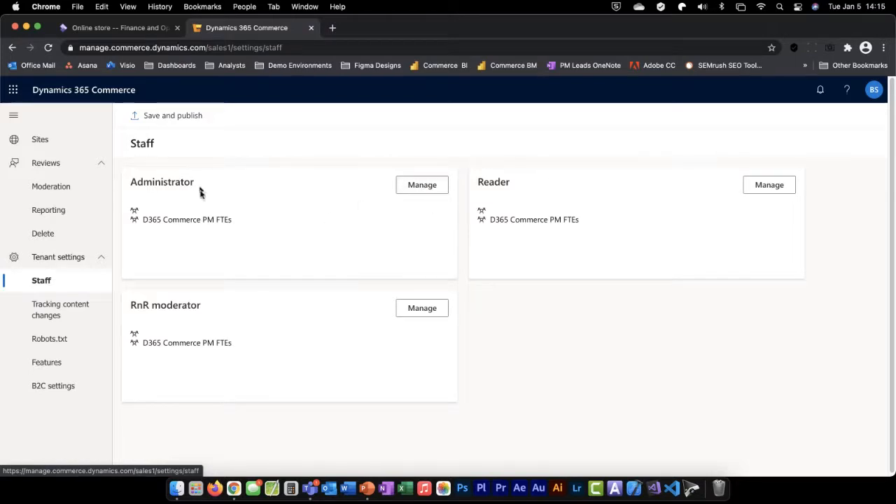
{"action": "left_click", "coordinate": [422, 186]}
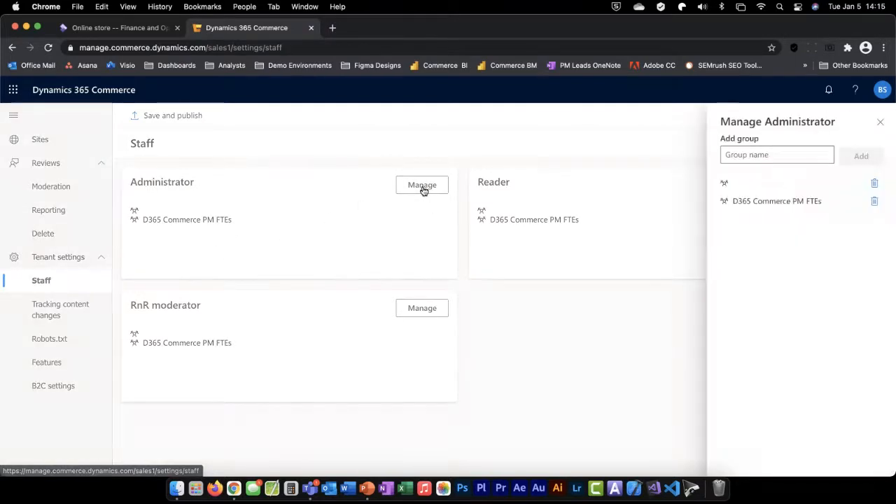
Try entering a security group name for the Administrator role and clear the entry
{"action": "left_click", "coordinate": [774, 156]}
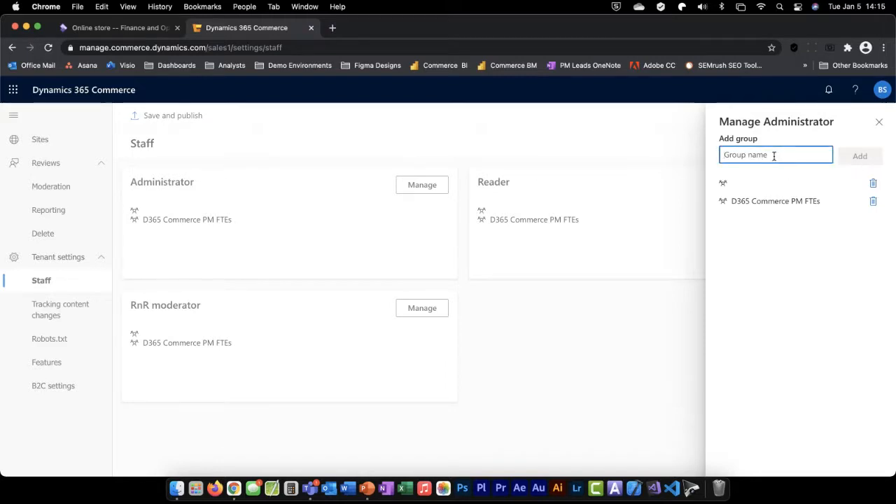
{"action": "type", "text": "fre"}
{"action": "key", "text": "BackSpace"}
{"action": "key", "text": "BackSpace"}
{"action": "type", "text": "tes"}
{"action": "key", "text": "BackSpace"}
{"action": "key", "text": "BackSpace"}
{"action": "key", "text": "BackSpace"}
{"action": "key", "text": "BackSpace"}
{"action": "key", "text": "BackSpace"}
{"action": "key", "text": "BackSpace"}
{"action": "key", "text": "BackSpace"}
{"action": "key", "text": "BackSpace"}
{"action": "key", "text": "BackSpace"}
{"action": "key", "text": "BackSpace"}
{"action": "key", "text": "BackSpace"}
{"action": "key", "text": "BackSpace"}
{"action": "left_click", "coordinate": [800, 261]}
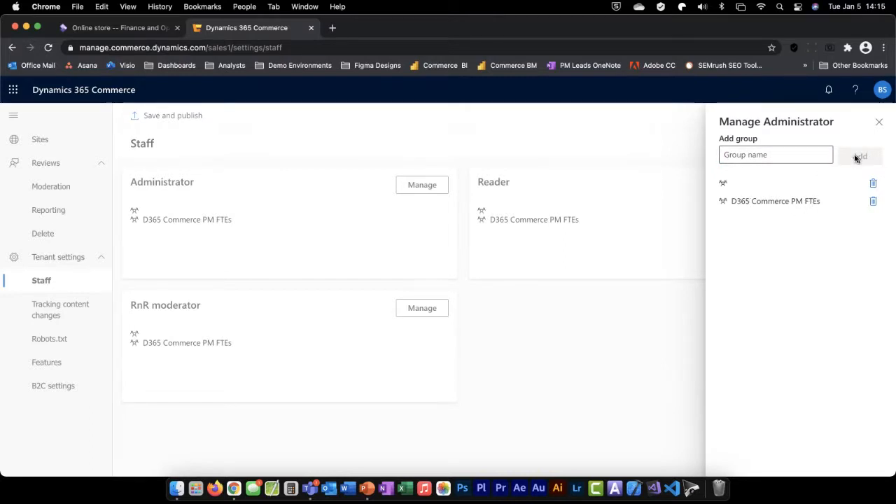
Test the group name "yyyy" for the Administrator role, clear it and close the group management
{"action": "left_click", "coordinate": [812, 156]}
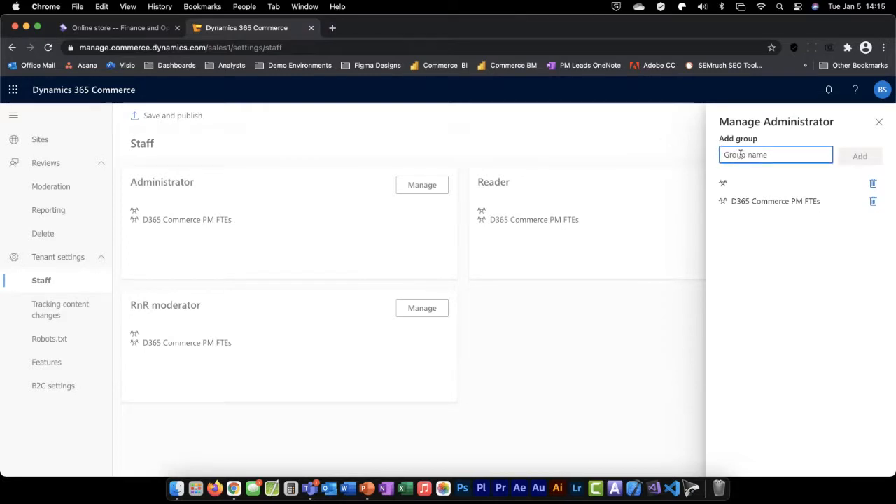
{"action": "type", "text": "yyyy"}
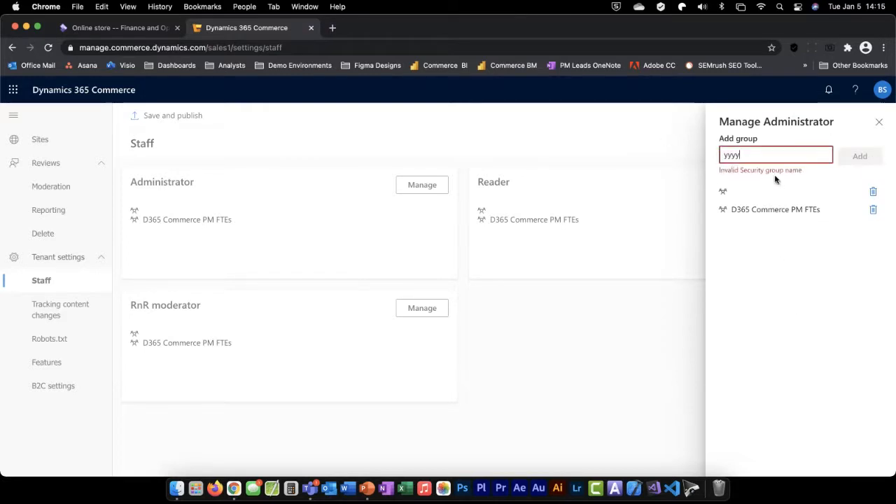
{"action": "key", "text": "BackSpace"}
{"action": "key", "text": "BackSpace"}
{"action": "key", "text": "BackSpace"}
{"action": "key", "text": "BackSpace"}
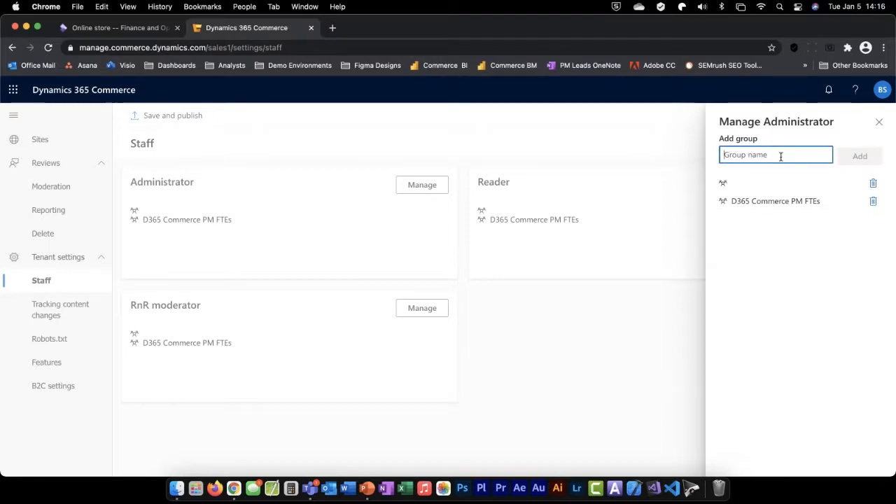
{"action": "left_click", "coordinate": [772, 262]}
{"action": "left_click", "coordinate": [881, 124]}
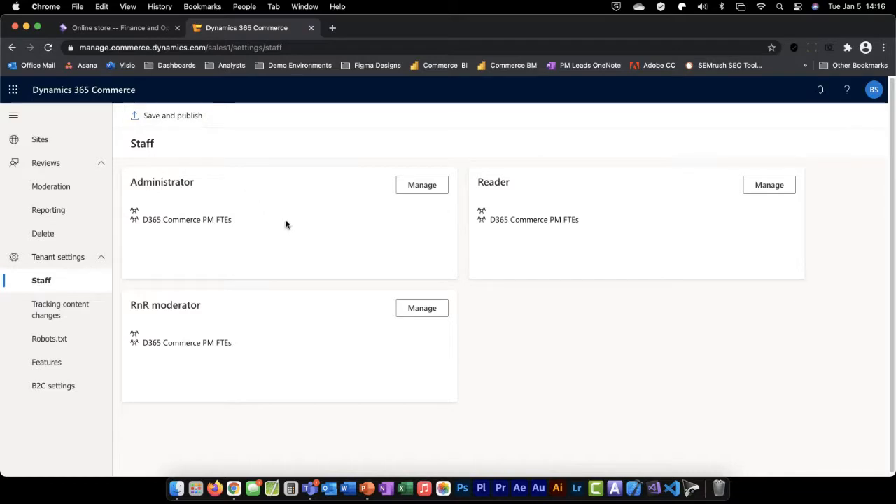
Review the Administrator role's group management once more, then save and publish the staff settings
{"action": "left_click", "coordinate": [412, 184]}
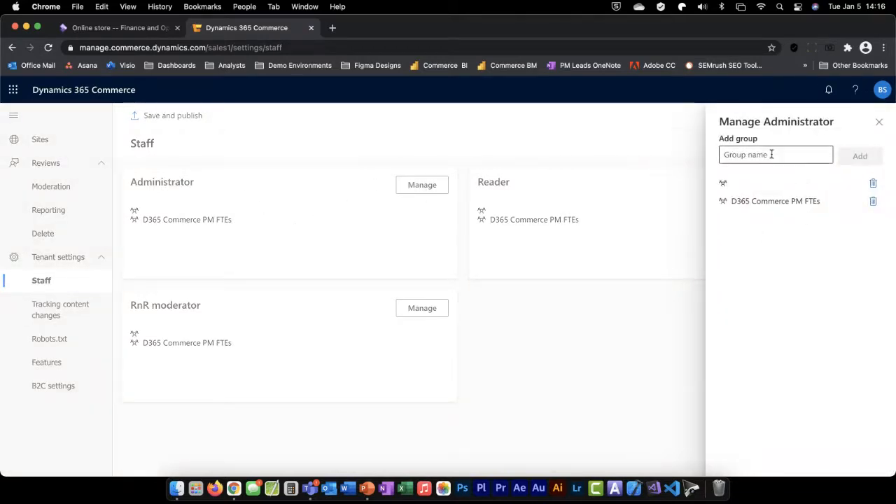
{"action": "left_click", "coordinate": [879, 122]}
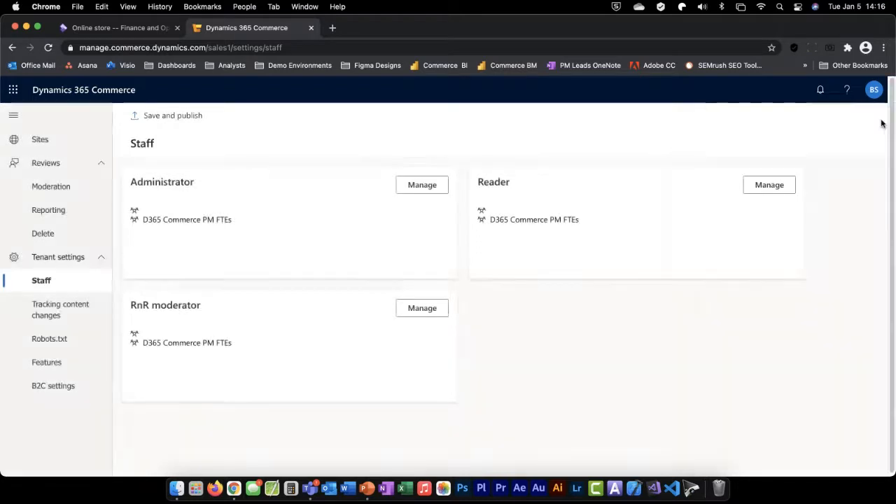
{"action": "left_click", "coordinate": [162, 117]}
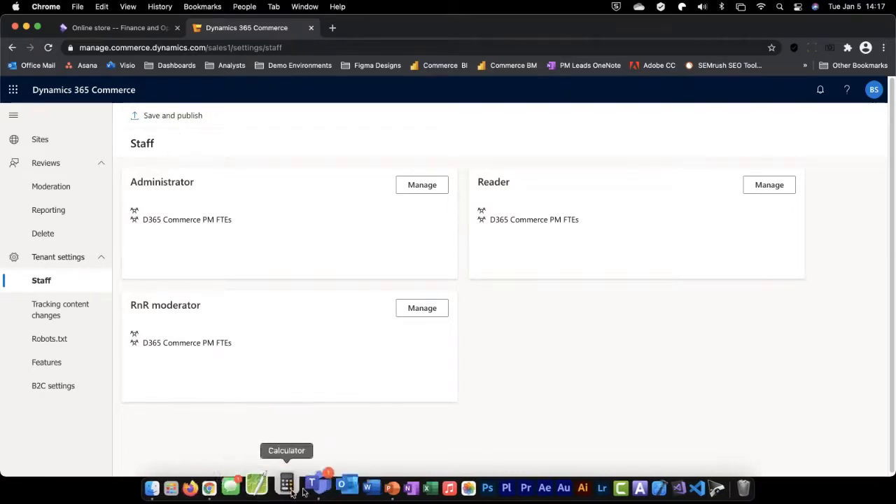
Switch to the PowerPoint slide show and advance through the GDPR data slide to the one on managing the robots.txt file
{"action": "left_click", "coordinate": [369, 485]}
{"action": "left_click", "coordinate": [279, 253]}
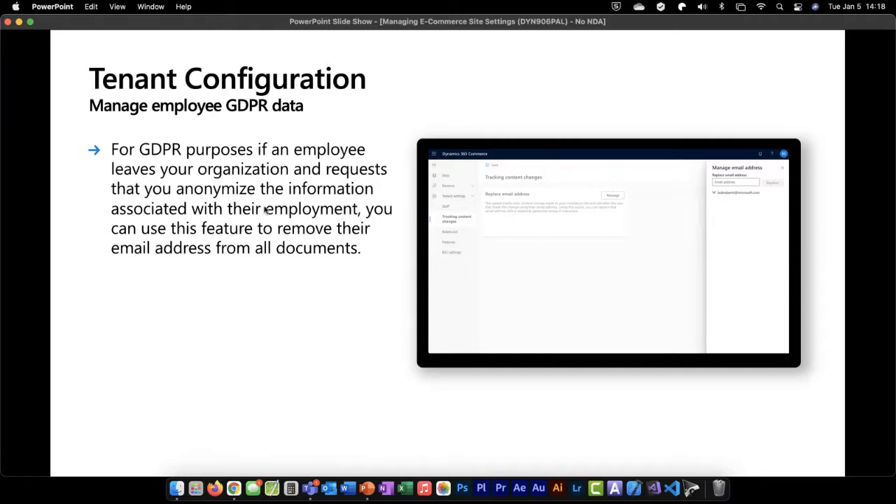
{"action": "left_click", "coordinate": [272, 448]}
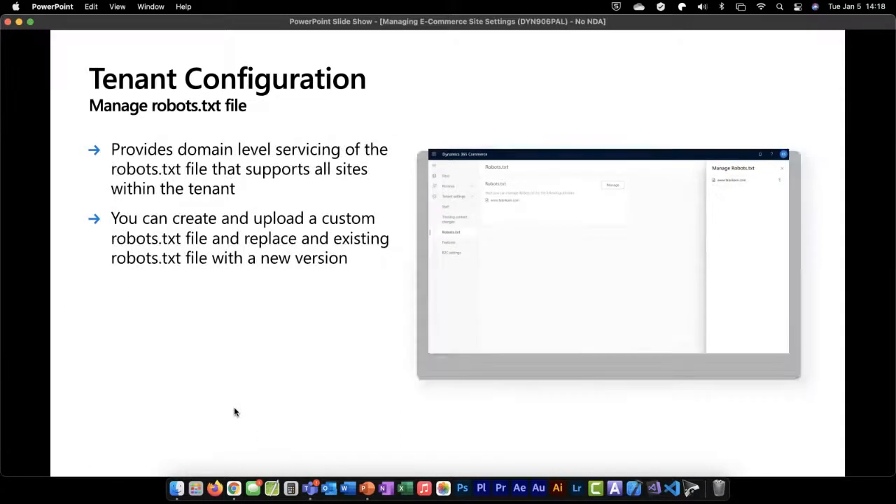
Switch back to Chrome and open the email address replacement under the tenant's Tracking content changes settings
{"action": "left_click", "coordinate": [369, 486]}
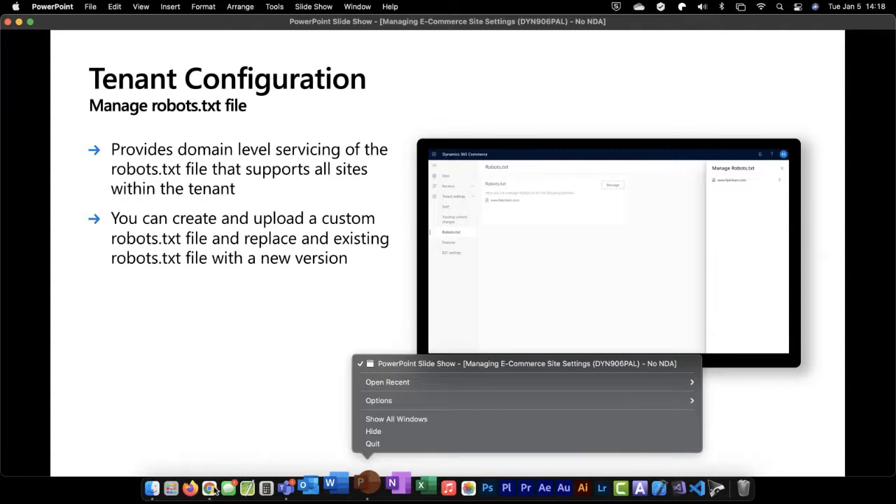
{"action": "left_click", "coordinate": [212, 489]}
{"action": "left_click", "coordinate": [211, 491]}
{"action": "left_click", "coordinate": [242, 495]}
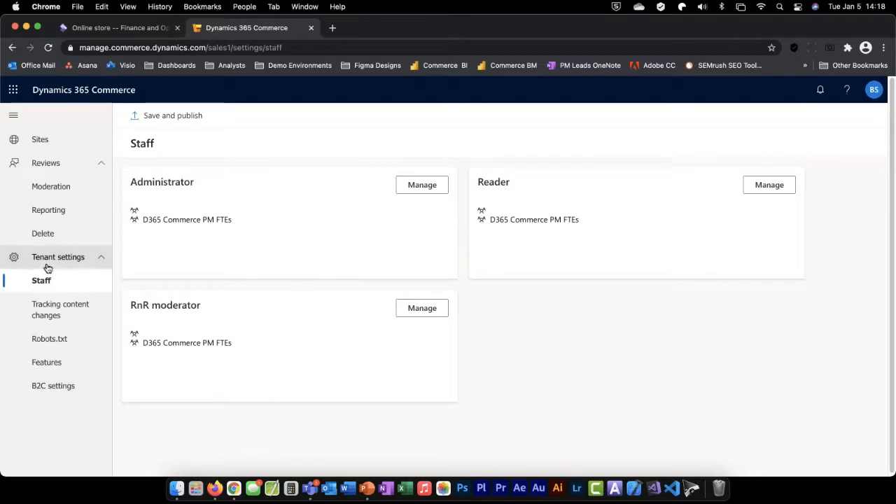
{"action": "left_click", "coordinate": [49, 310]}
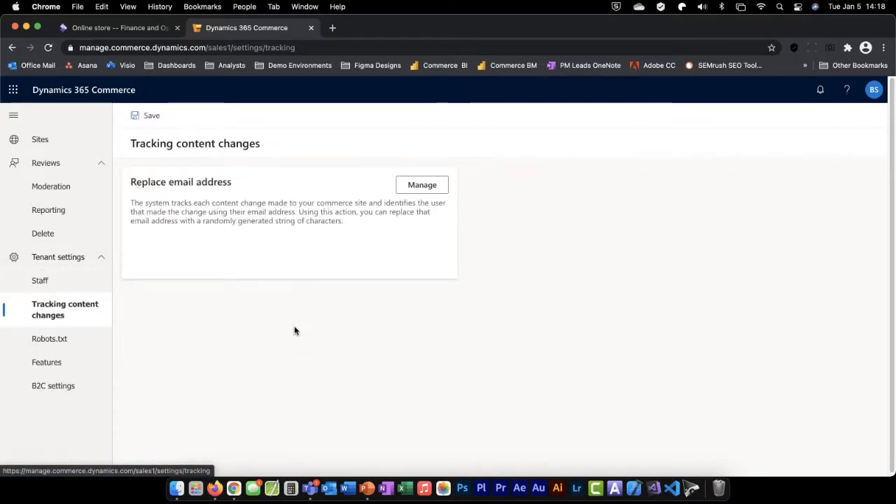
{"action": "left_click", "coordinate": [414, 186]}
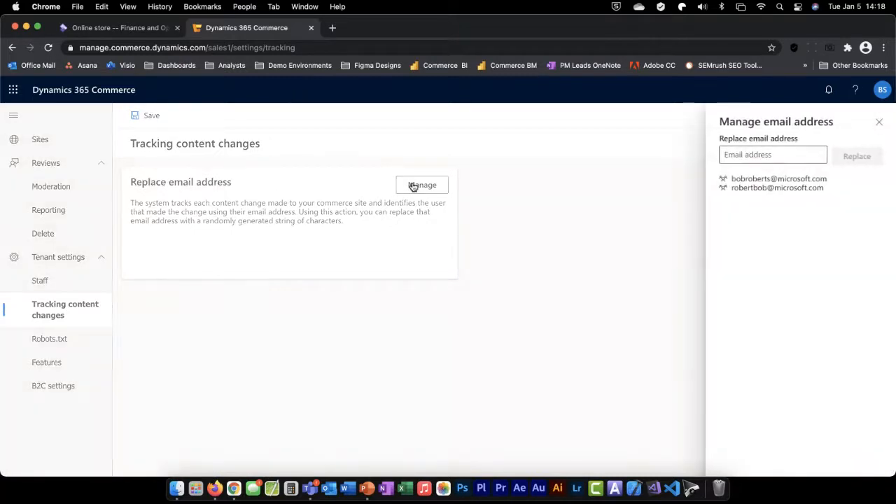
Try entering an employee's email address for replacement and clear the entry
{"action": "left_click", "coordinate": [773, 157]}
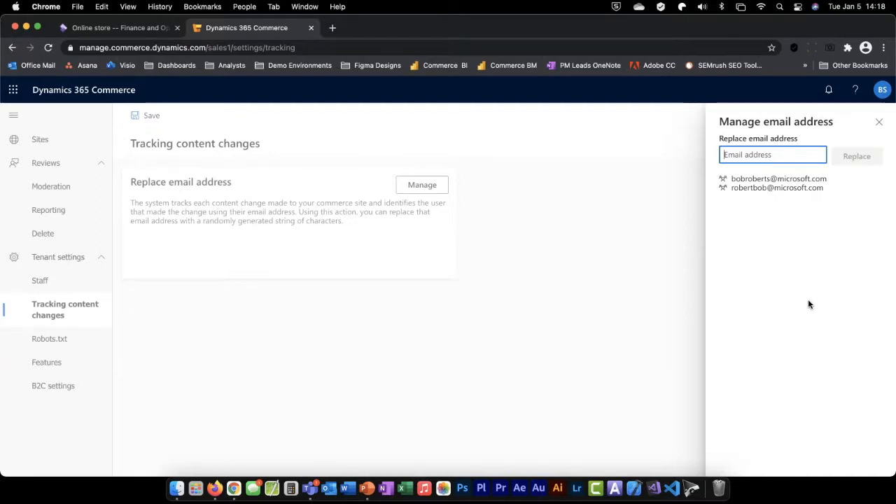
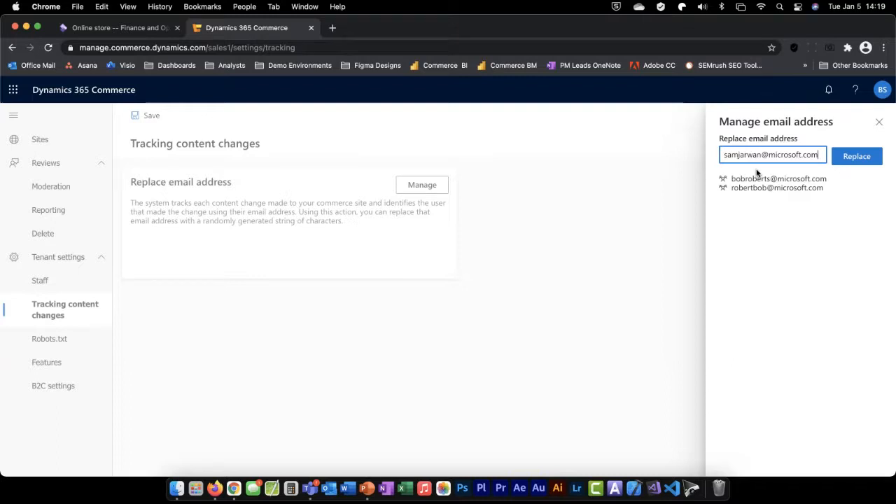
Enter the departing employee's email address, replace it to anonymize their tracked content changes, and save
{"action": "left_click", "coordinate": [855, 159]}
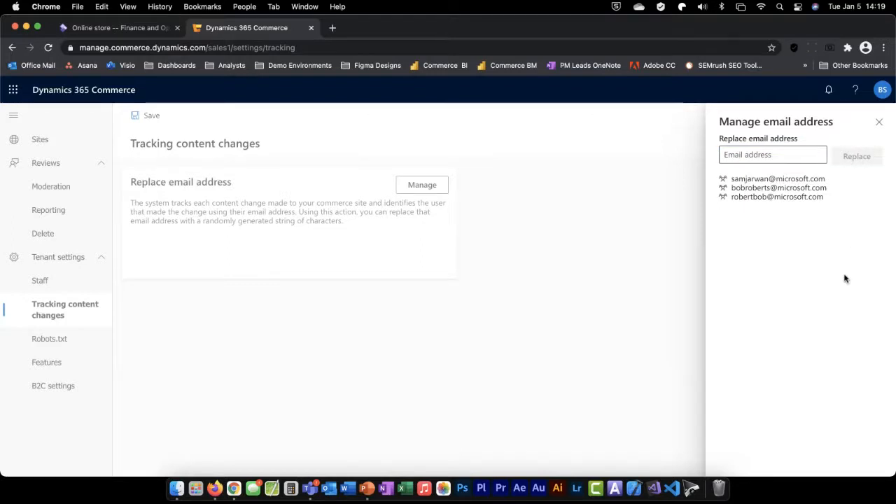
{"action": "left_click", "coordinate": [880, 122]}
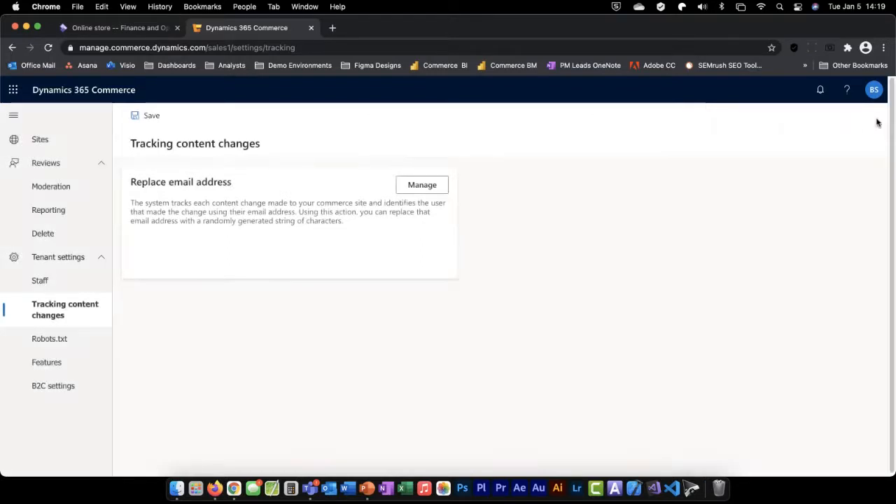
{"action": "left_click", "coordinate": [149, 116]}
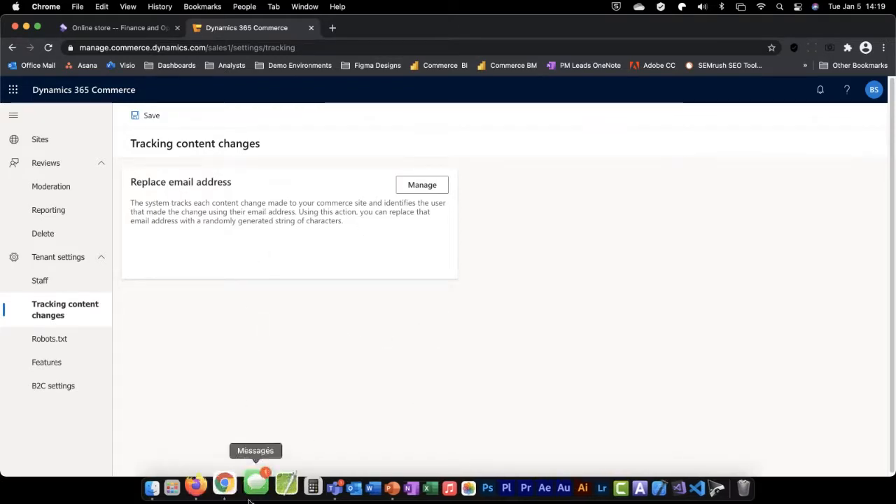
Check the robots.txt slide in PowerPoint, then return to Chrome and open the tenant's Robots.txt management
{"action": "left_click", "coordinate": [364, 490]}
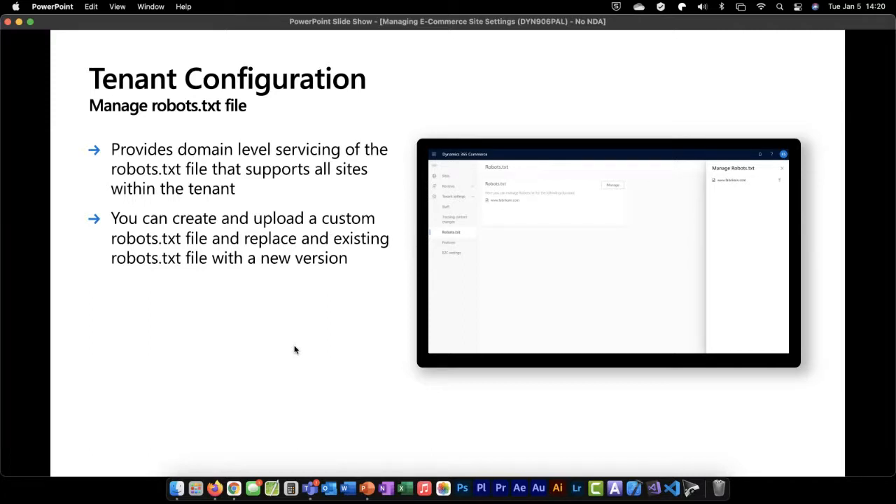
{"action": "left_click", "coordinate": [235, 485]}
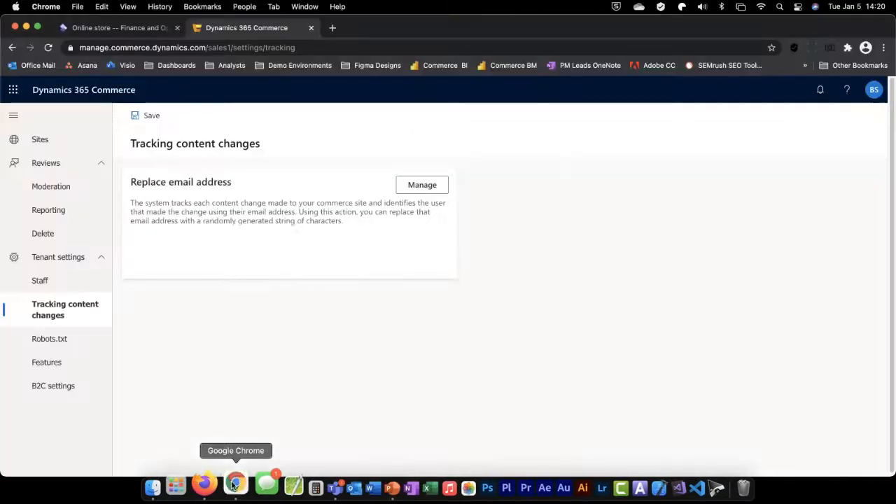
{"action": "left_click", "coordinate": [61, 341]}
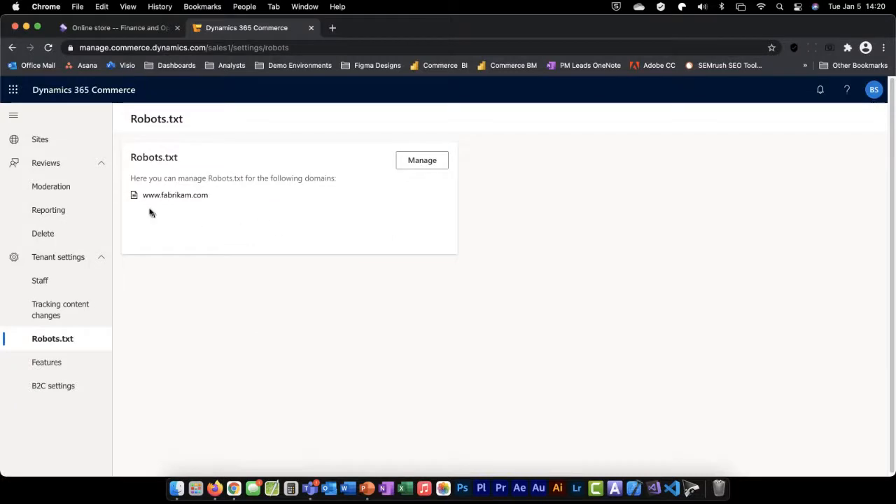
{"action": "left_click", "coordinate": [423, 164]}
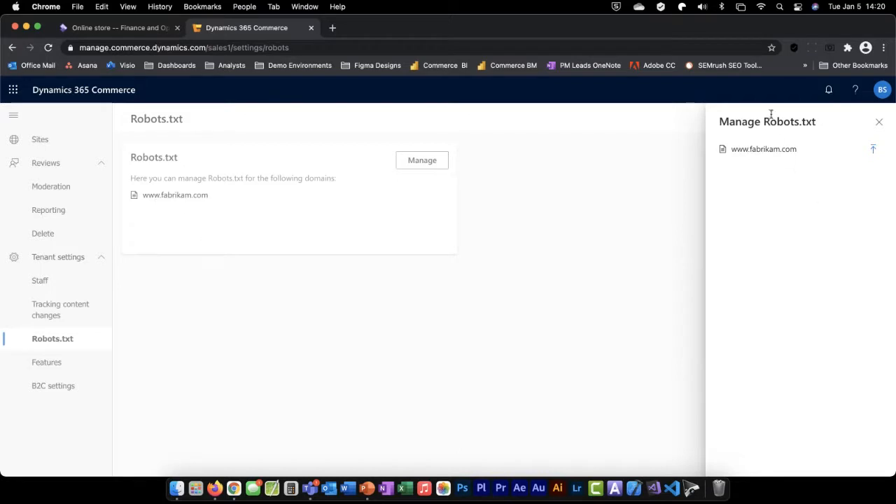
{"action": "left_click", "coordinate": [874, 151]}
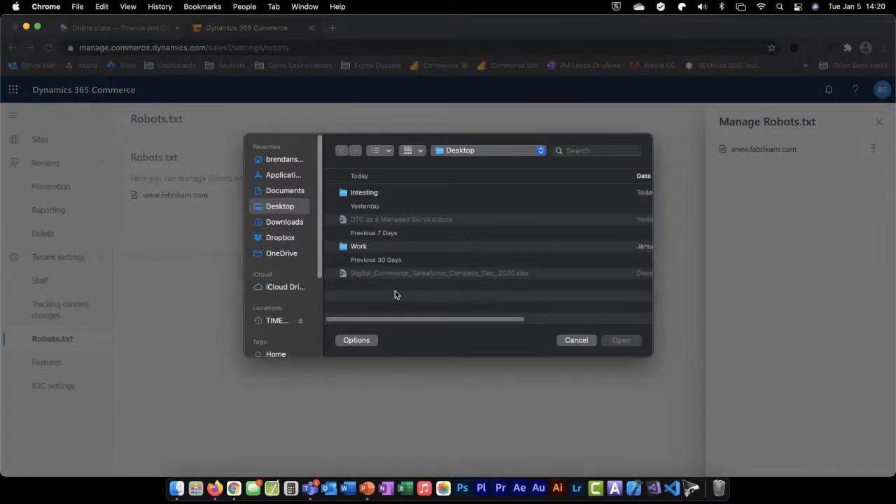
{"action": "left_click", "coordinate": [282, 223]}
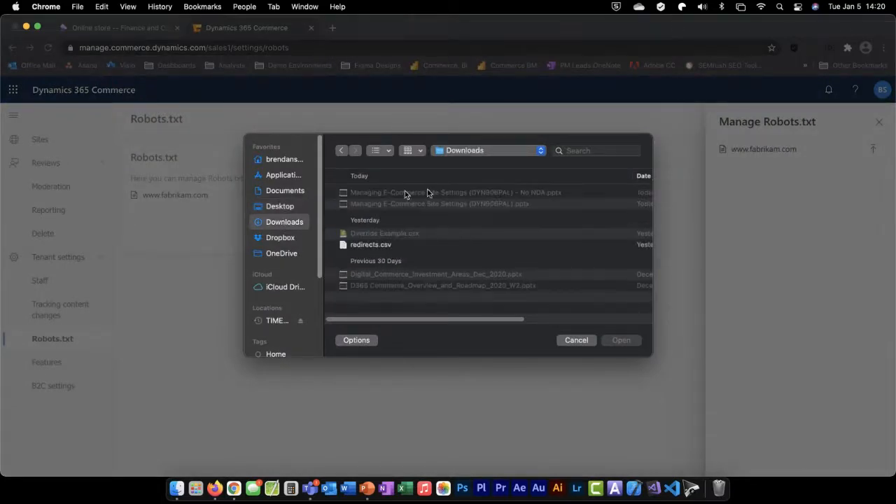
{"action": "left_click", "coordinate": [567, 341]}
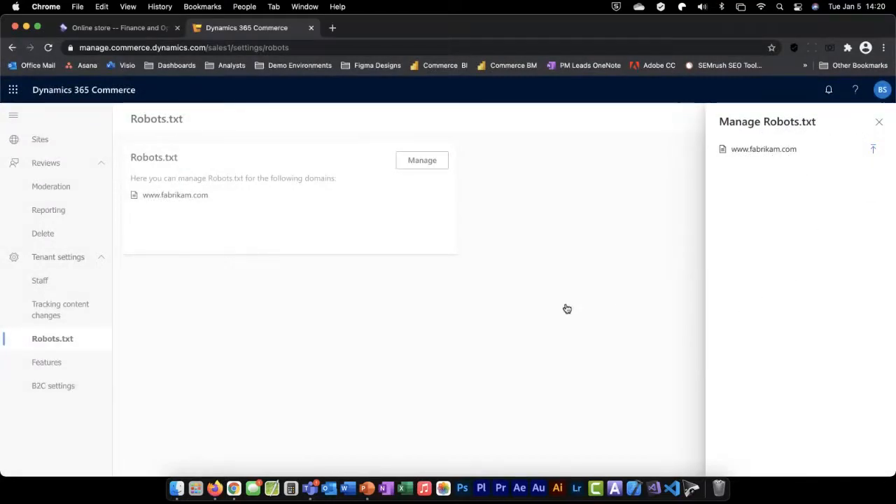
{"action": "left_click", "coordinate": [879, 123]}
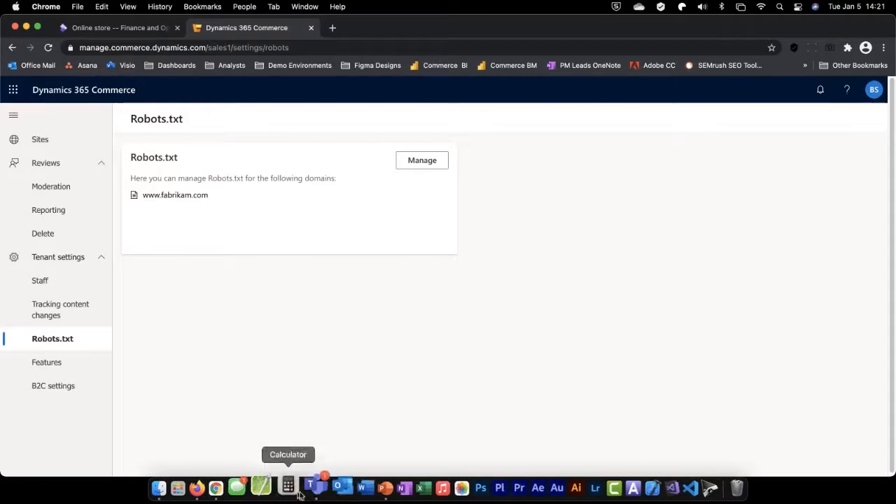
Switch to the PowerPoint slide show and advance to the slide on managing new features
{"action": "left_click", "coordinate": [365, 488]}
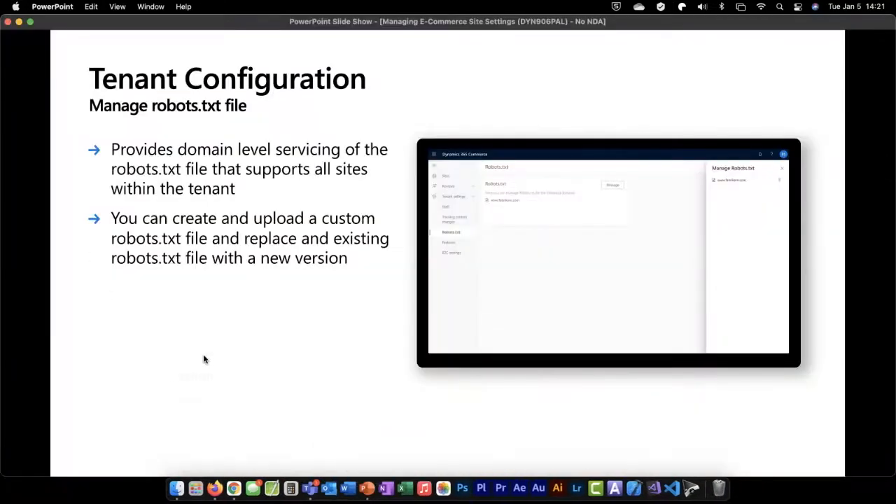
{"action": "left_click", "coordinate": [204, 359]}
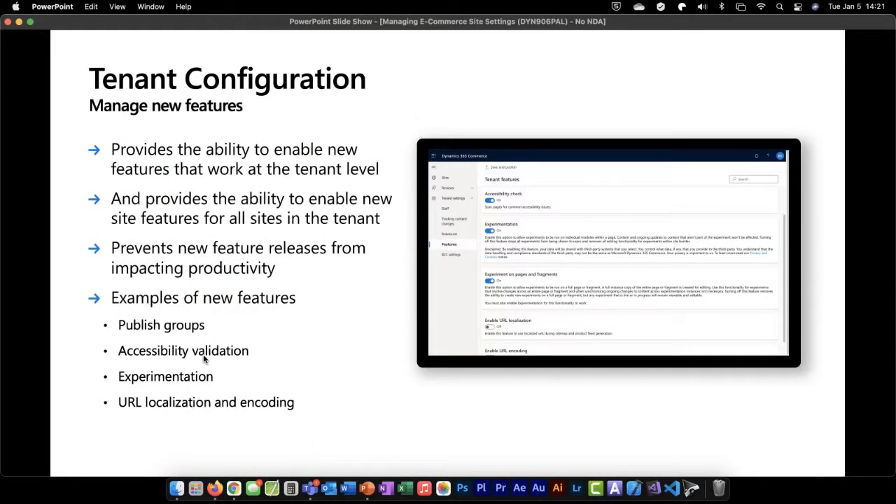
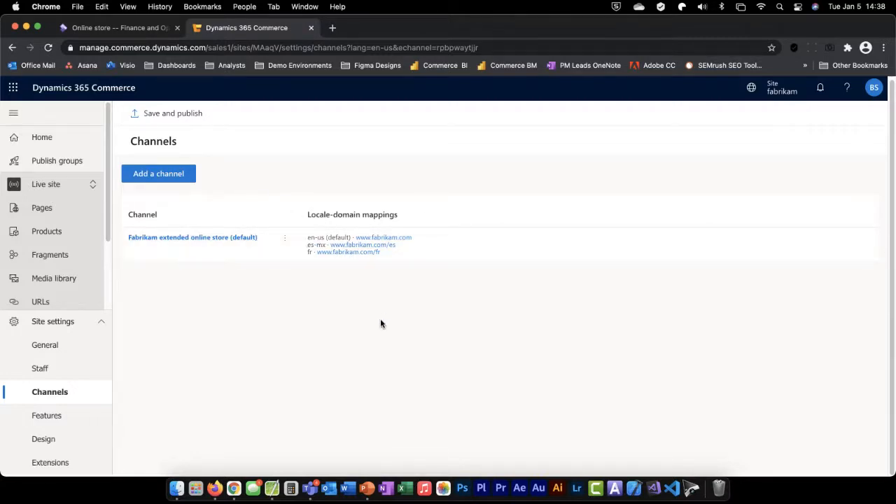
Try to add a locale to the Fabrikam extended online store channel, and check the es-mx site link before closing its tab
{"action": "left_click", "coordinate": [204, 240]}
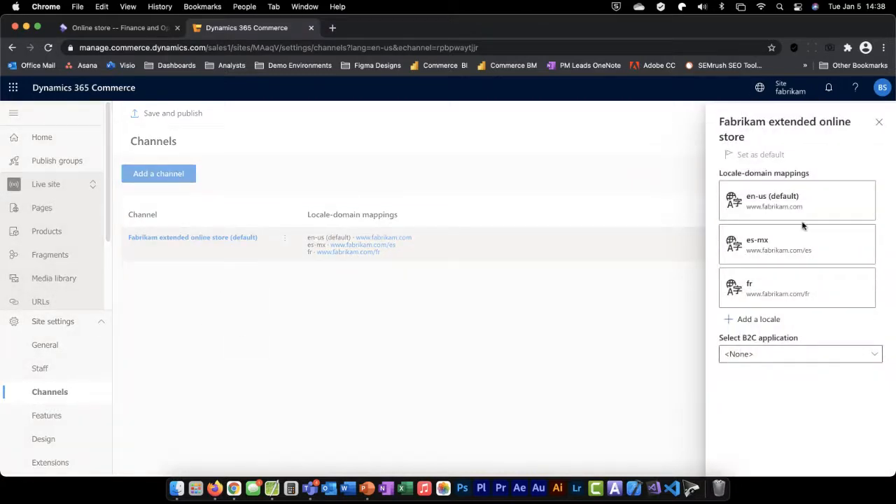
{"action": "left_click", "coordinate": [764, 319]}
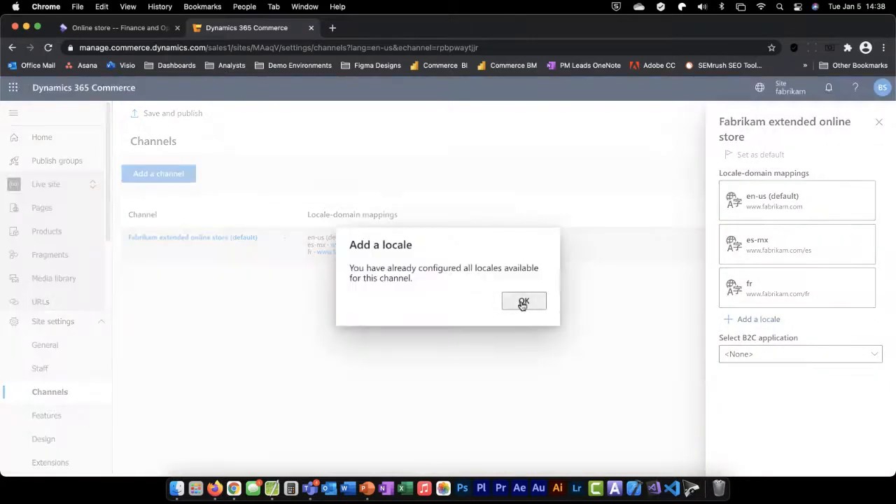
{"action": "left_click", "coordinate": [523, 302]}
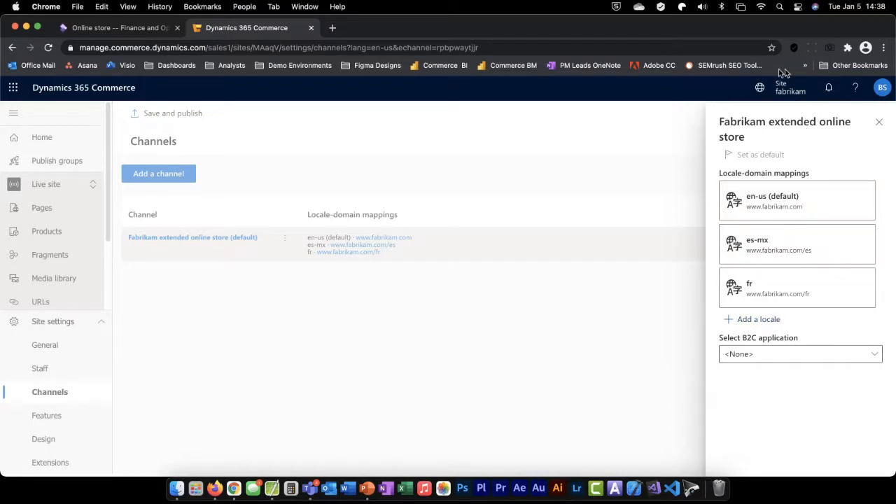
{"action": "left_click", "coordinate": [384, 300]}
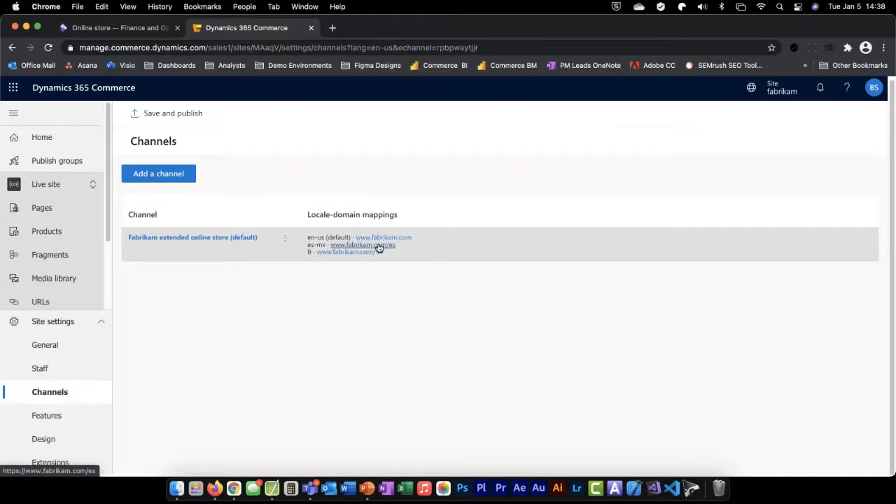
{"action": "left_click", "coordinate": [381, 245]}
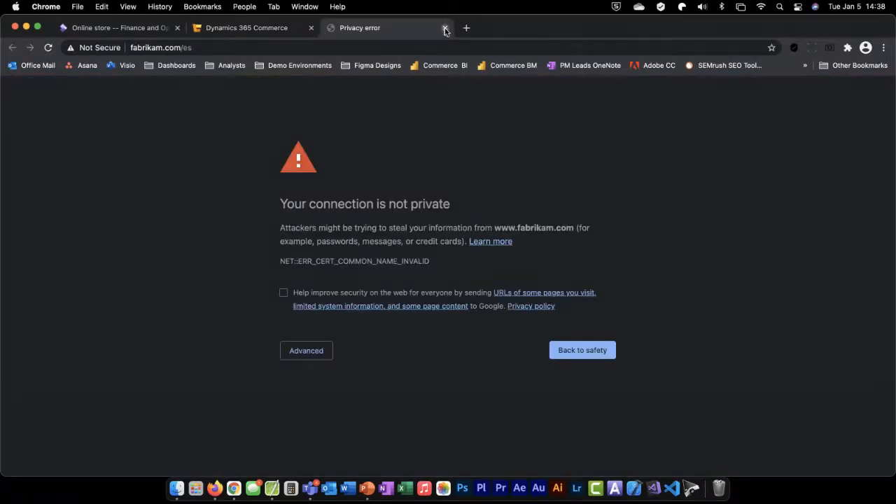
{"action": "left_click", "coordinate": [445, 28]}
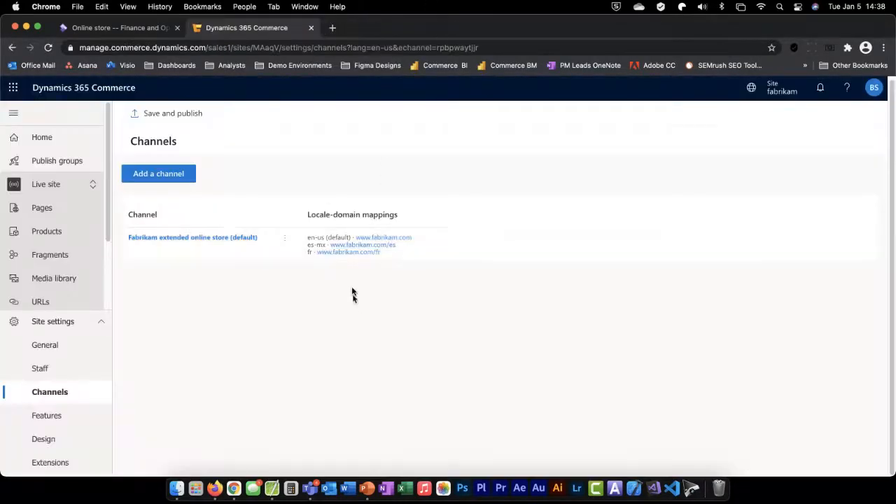
Open the es-mx locale mapping of the Fabrikam extended online store channel for editing and review its match domain choices
{"action": "left_click", "coordinate": [212, 240]}
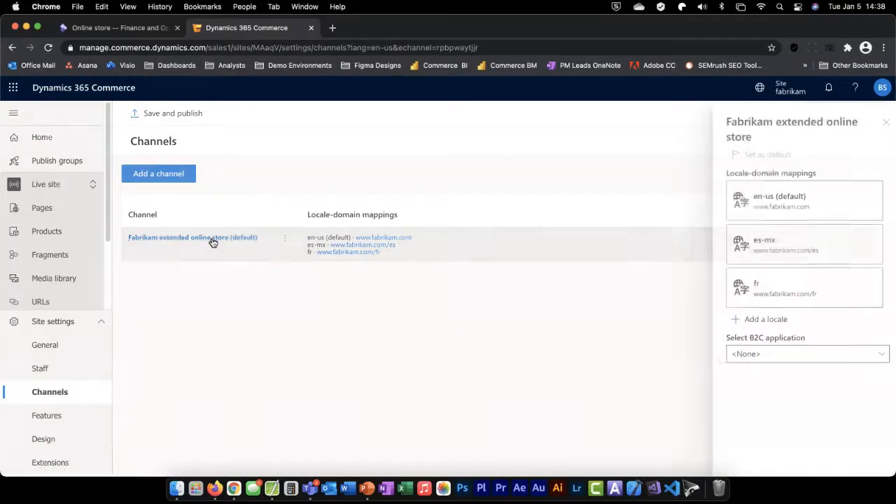
{"action": "left_click", "coordinate": [825, 248]}
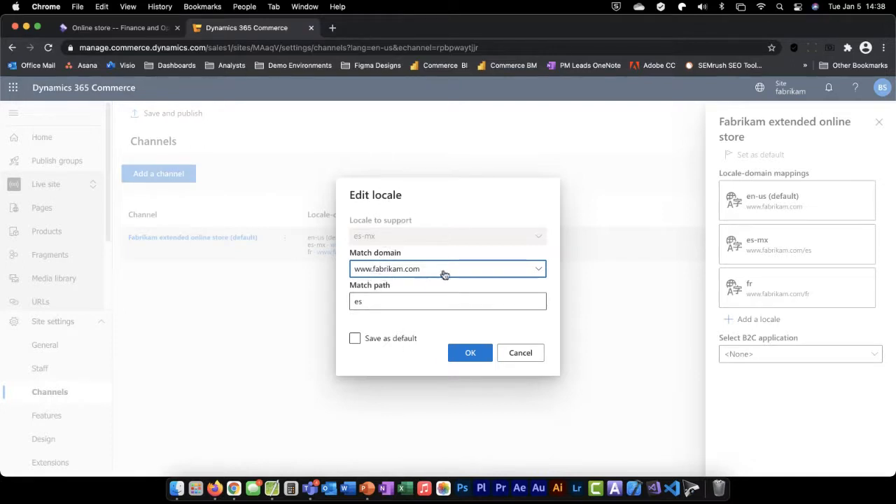
{"action": "left_click", "coordinate": [540, 271]}
{"action": "left_click", "coordinate": [539, 270]}
{"action": "left_click", "coordinate": [378, 304]}
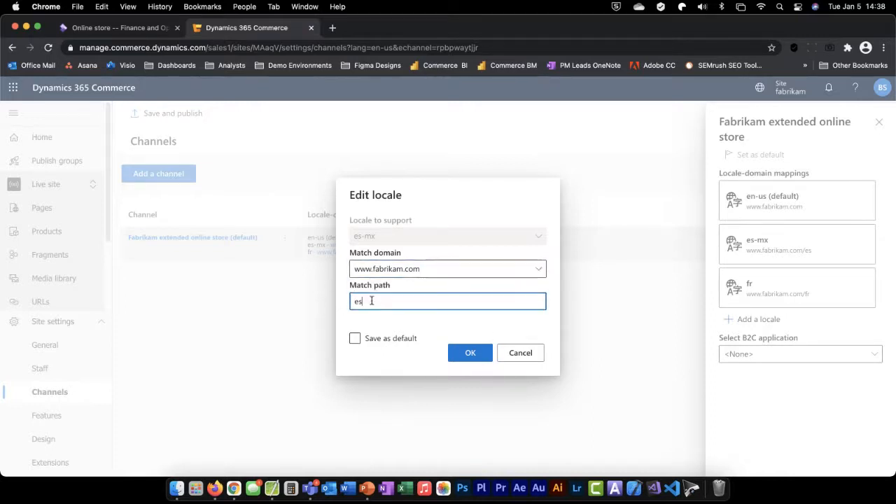
Set the match path of the es-mx locale to mexico and confirm the mapping
{"action": "left_click_drag", "start_coordinate": [375, 301], "coordinate": [324, 301]}
{"action": "left_click", "coordinate": [378, 302]}
{"action": "type", "text": "-mx"}
{"action": "key", "text": "BackSpace"}
{"action": "key", "text": "BackSpace"}
{"action": "key", "text": "BackSpace"}
{"action": "key", "text": "BackSpace"}
{"action": "key", "text": "BackSpace"}
{"action": "type", "text": "es-"}
{"action": "key", "text": "BackSpace"}
{"action": "key", "text": "BackSpace"}
{"action": "key", "text": "BackSpace"}
{"action": "type", "text": "mexico"}
{"action": "left_click", "coordinate": [471, 354]}
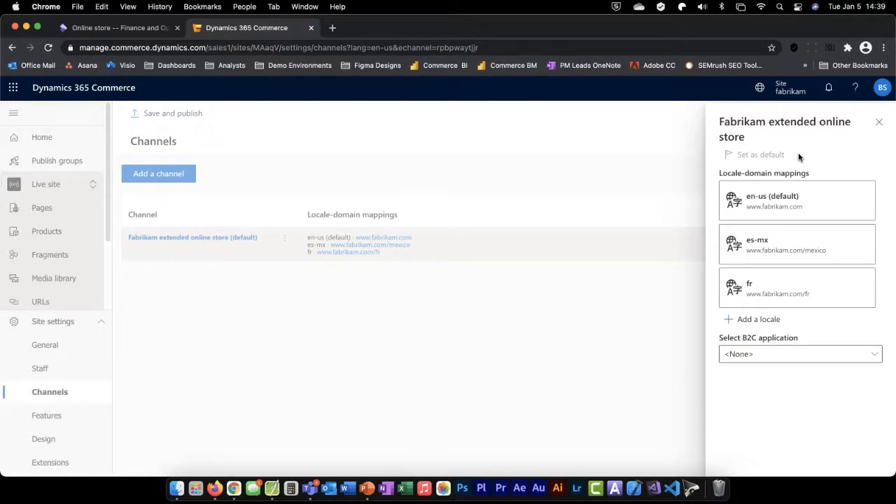
Check the B2C application choices for the Fabrikam extended online store, leave it at <None>, and close the channel details
{"action": "left_click", "coordinate": [874, 356]}
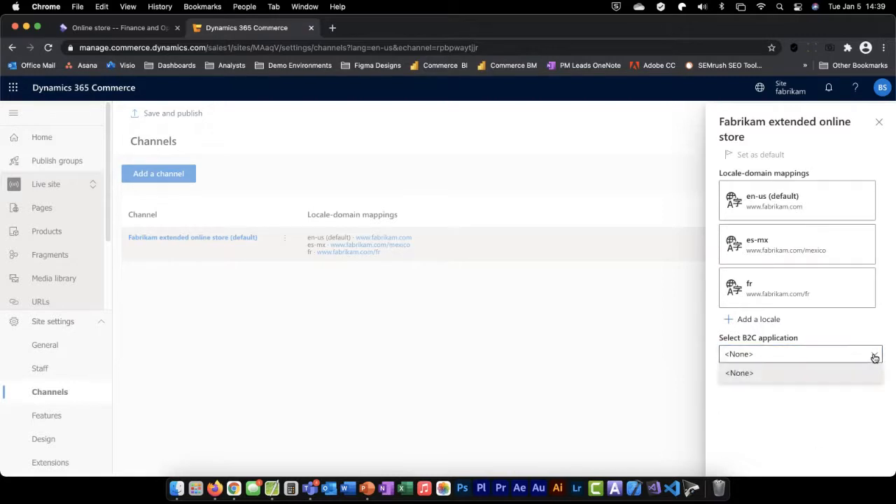
{"action": "left_click", "coordinate": [761, 371]}
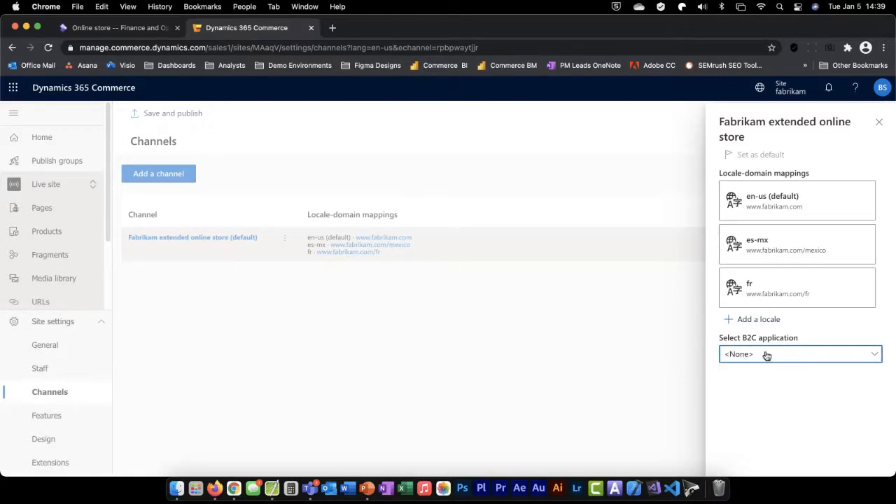
{"action": "left_click", "coordinate": [264, 370]}
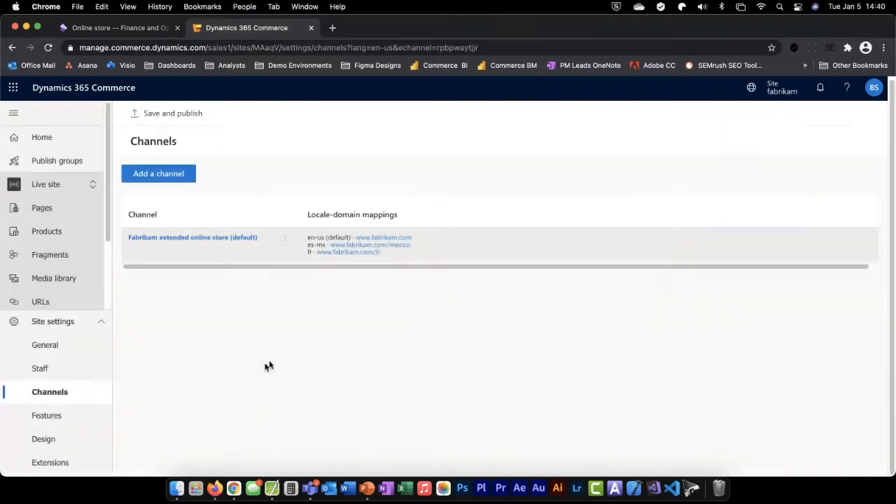
Start adding a channel, review the channel and default locale choices, pick Fabrikam online store with en-us, and cancel
{"action": "left_click", "coordinate": [160, 176]}
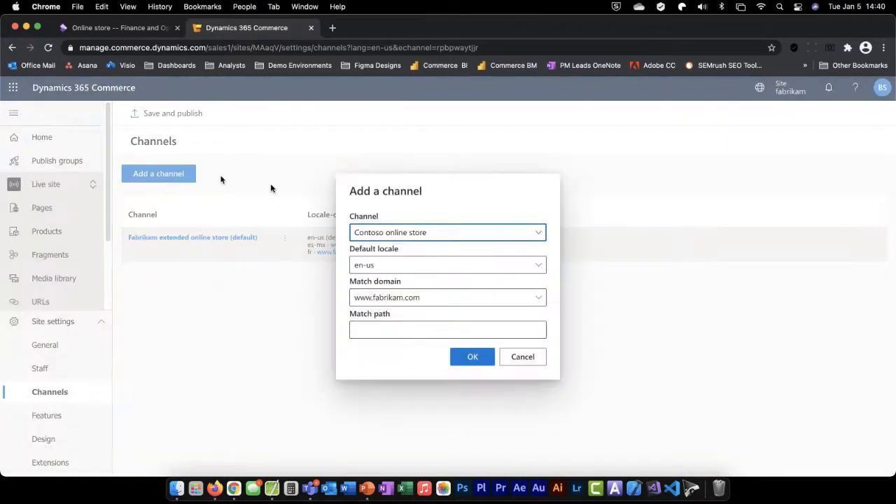
{"action": "left_click", "coordinate": [540, 232]}
{"action": "left_click", "coordinate": [478, 206]}
{"action": "left_click", "coordinate": [398, 266]}
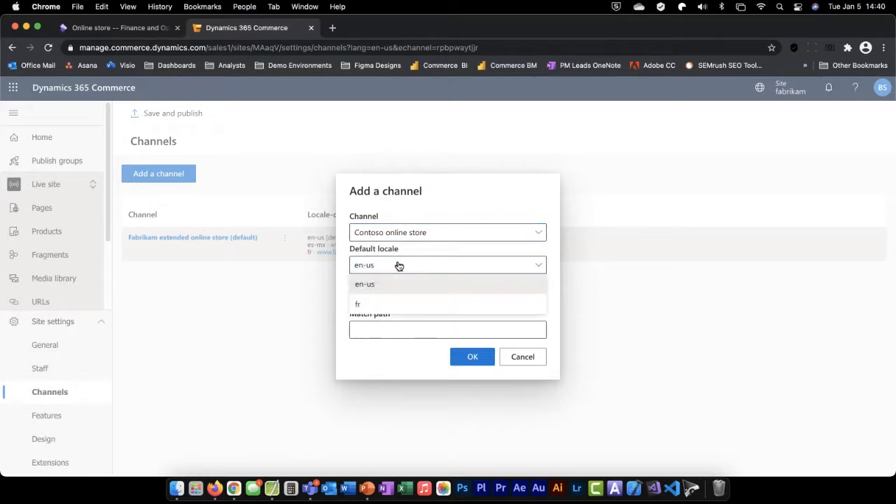
{"action": "left_click", "coordinate": [391, 361]}
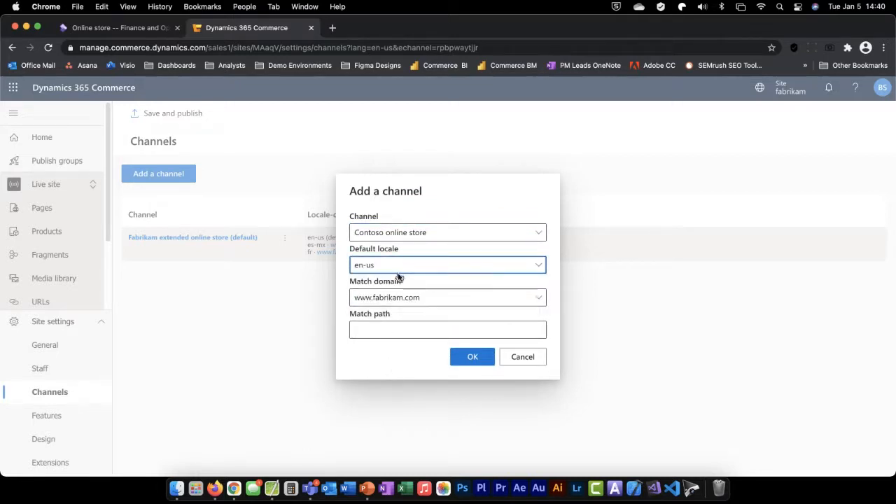
{"action": "left_click", "coordinate": [423, 235]}
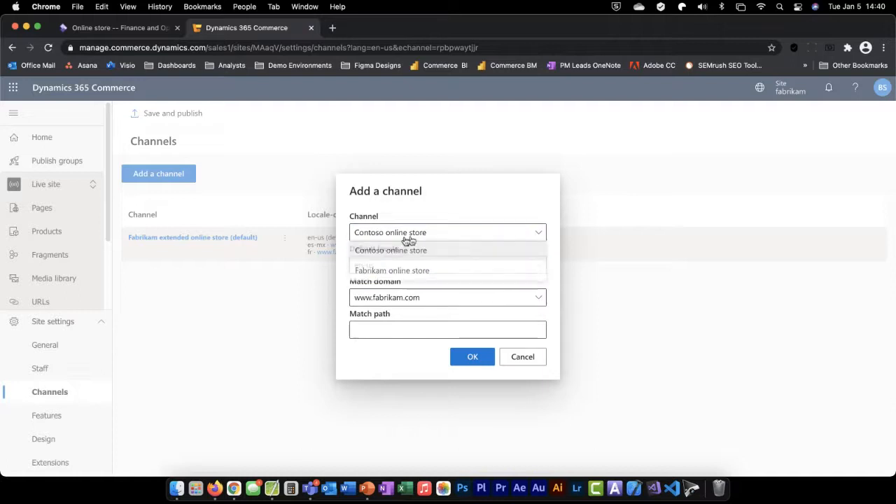
{"action": "left_click", "coordinate": [381, 277]}
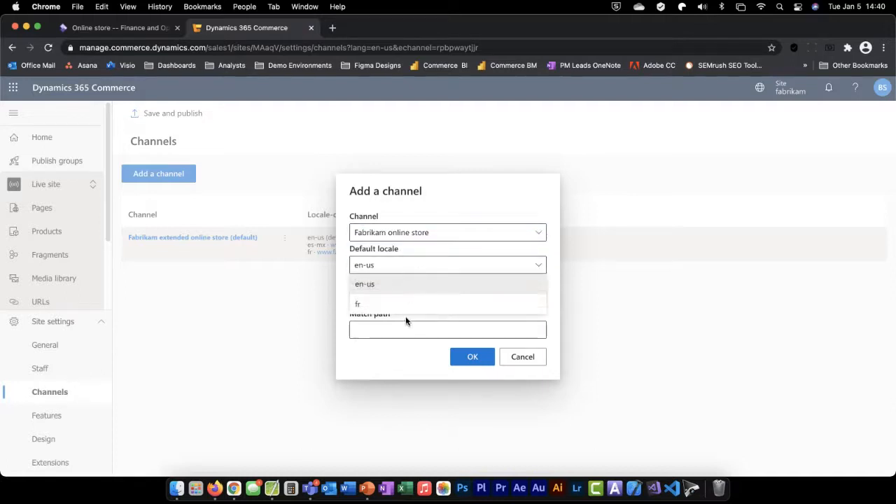
{"action": "left_click", "coordinate": [405, 378]}
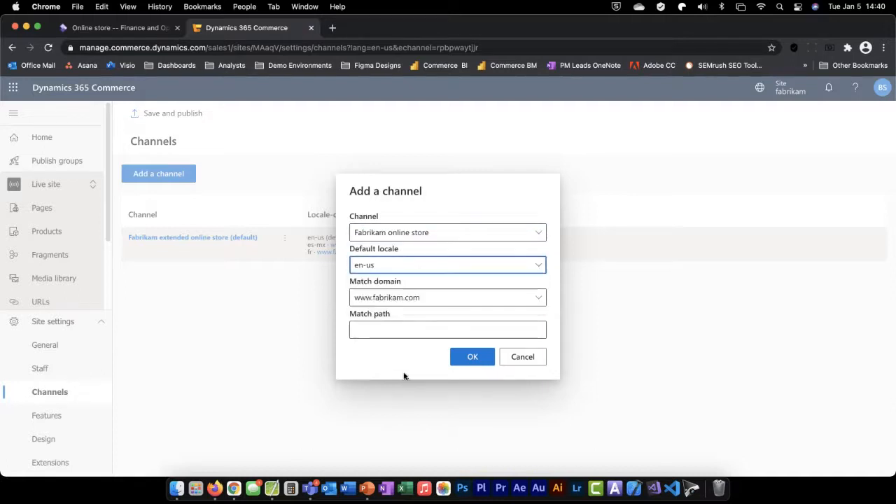
{"action": "left_click", "coordinate": [383, 331]}
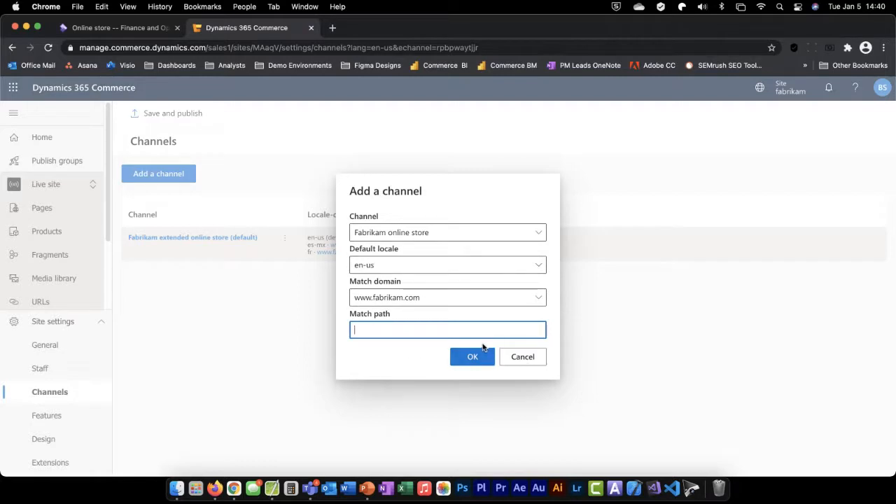
{"action": "left_click", "coordinate": [526, 361]}
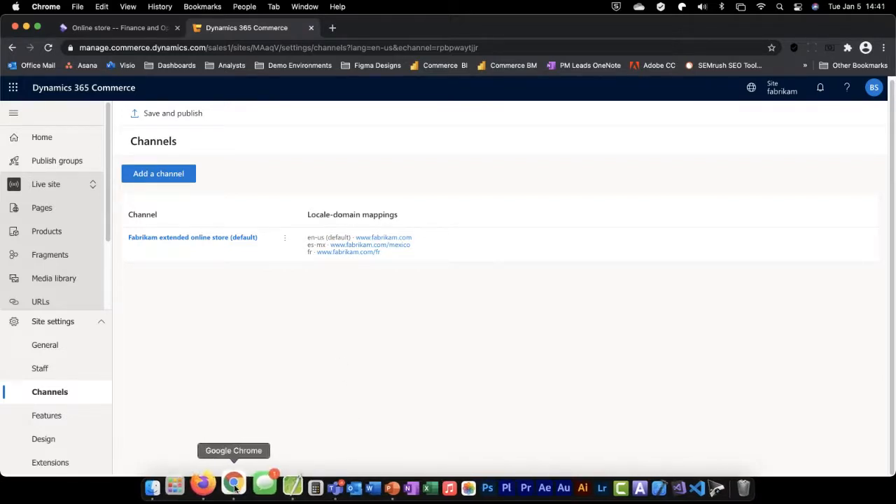
Switch to the PowerPoint slide show, advance to the Manage new features slide, and return to Chrome
{"action": "left_click", "coordinate": [369, 489]}
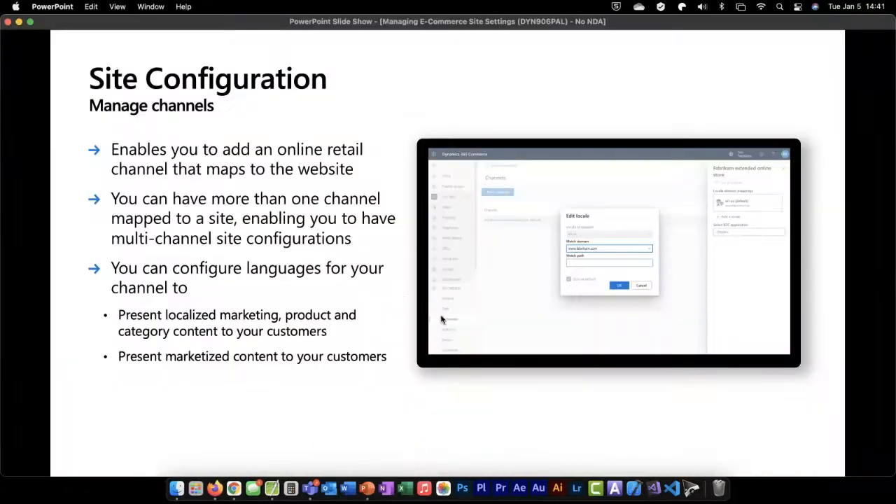
{"action": "left_click", "coordinate": [233, 409]}
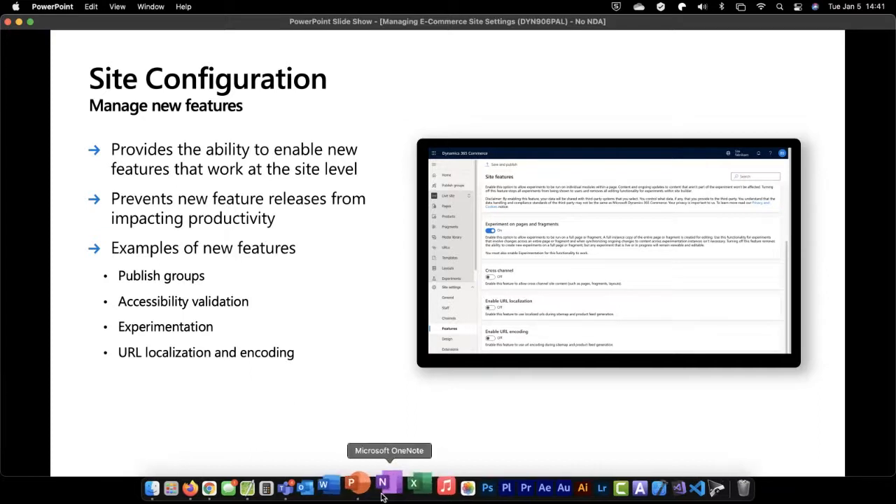
{"action": "left_click", "coordinate": [235, 486]}
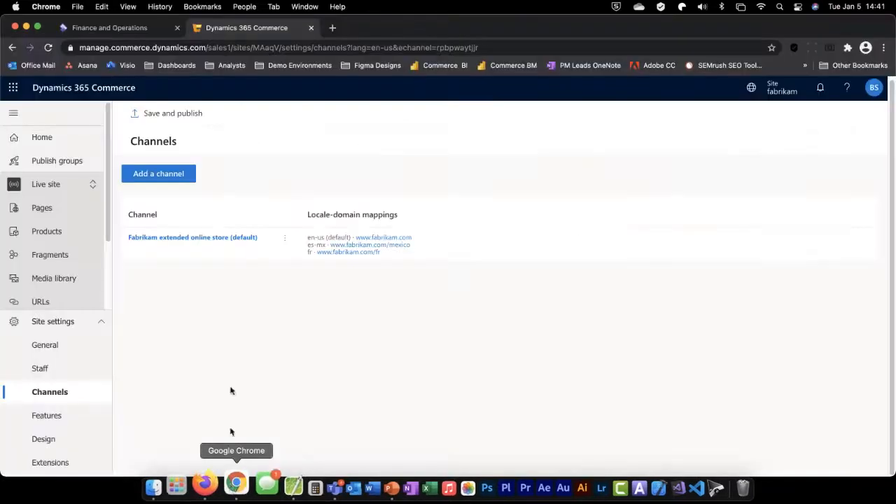
Open the site's Features settings, discarding the unsaved channel changes, and review the available features
{"action": "left_click", "coordinate": [39, 415]}
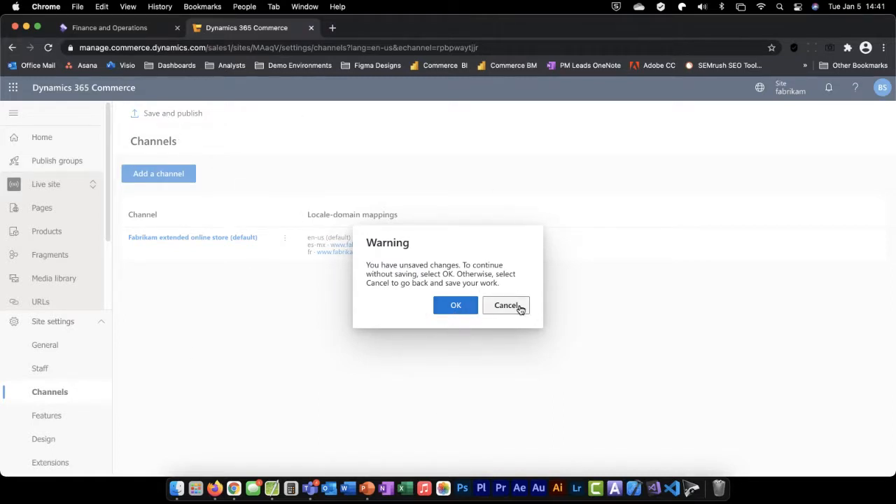
{"action": "left_click", "coordinate": [456, 306]}
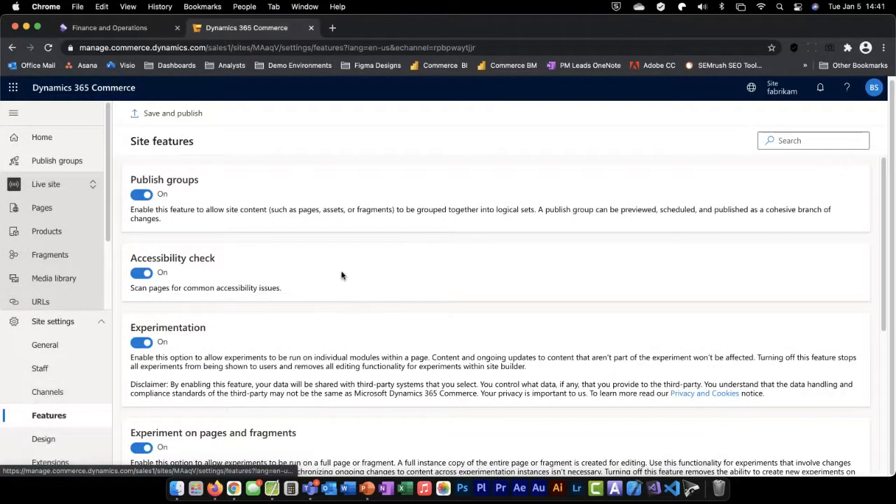
{"action": "scroll", "coordinate": [346, 262], "scroll_direction": "down", "scroll_amount": 5}
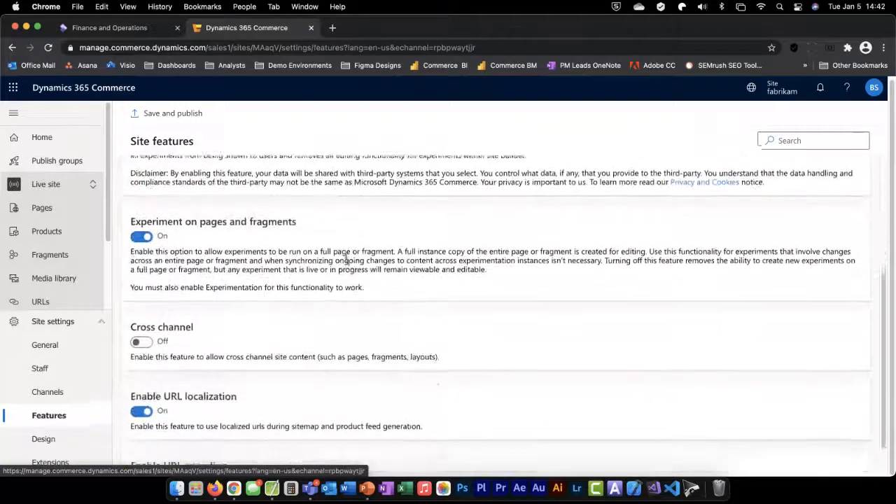
{"action": "scroll", "coordinate": [346, 262], "scroll_direction": "down", "scroll_amount": 1}
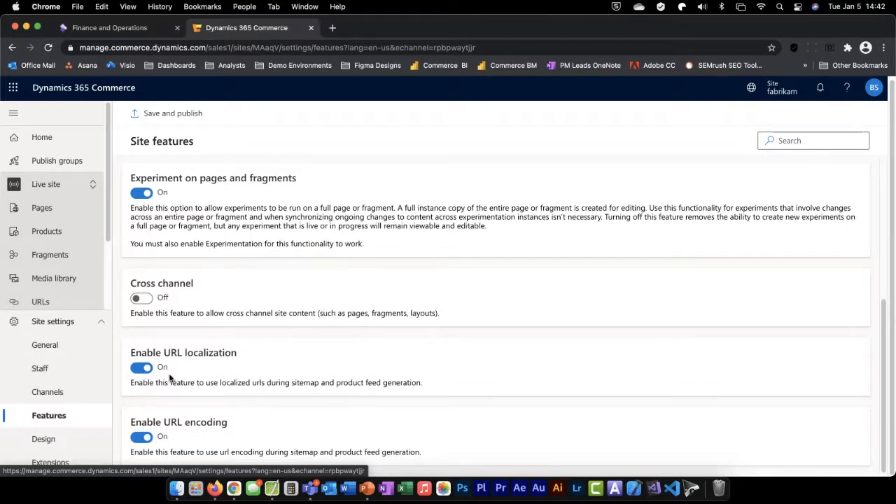
Turn off the URL localization and URL encoding features, and save and publish the site features
{"action": "left_click", "coordinate": [142, 368]}
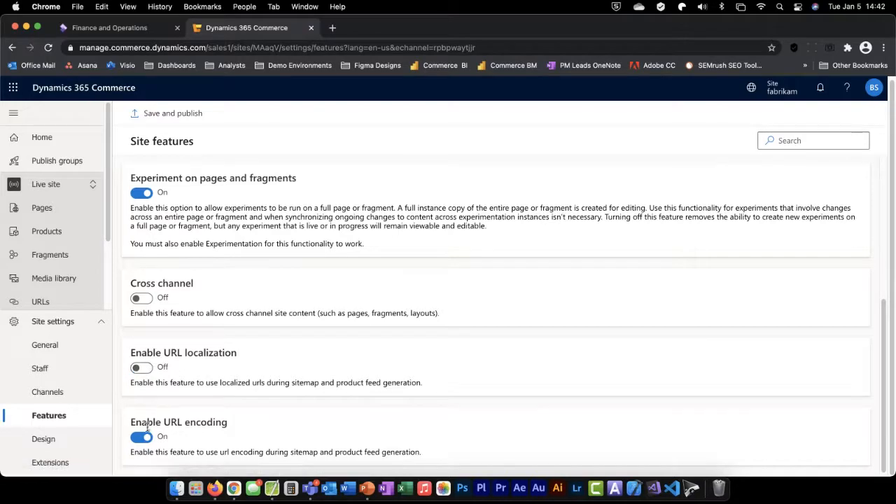
{"action": "left_click", "coordinate": [142, 437]}
{"action": "scroll", "coordinate": [389, 343], "scroll_direction": "up", "scroll_amount": 5}
{"action": "left_click", "coordinate": [173, 114]}
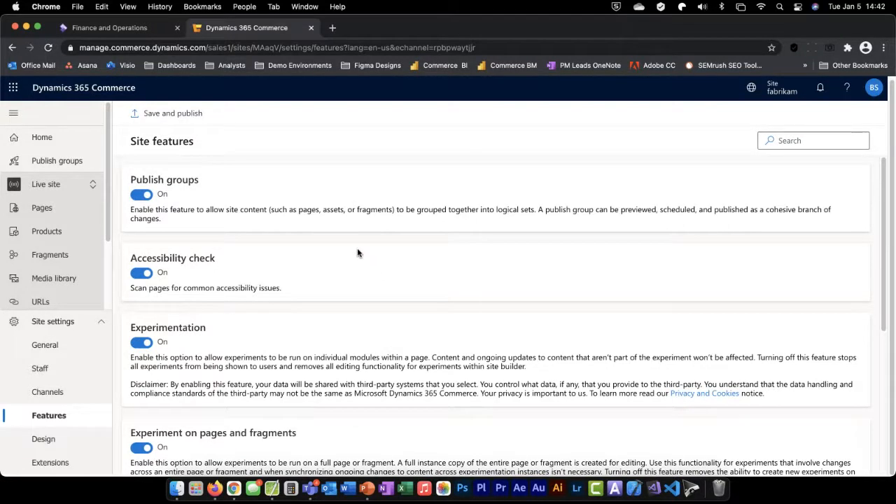
Try to turn on the Cross channel feature, and cancel at the confirmation
{"action": "scroll", "coordinate": [358, 253], "scroll_direction": "down", "scroll_amount": 4}
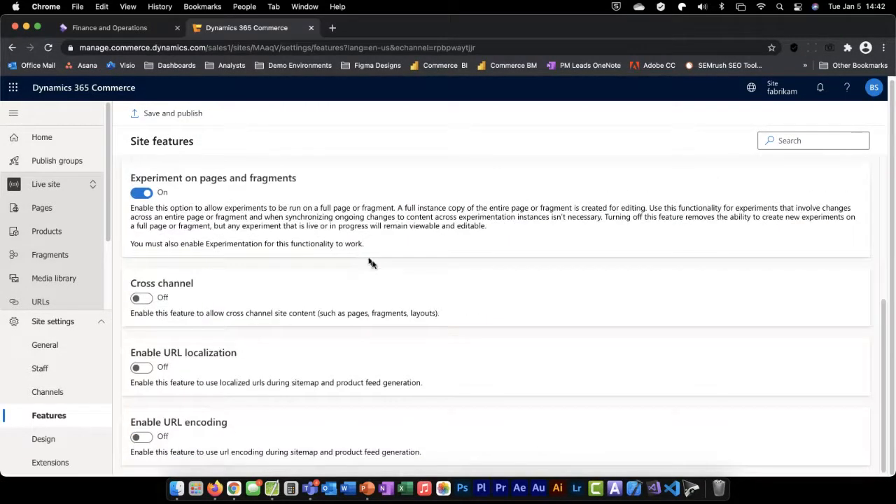
{"action": "scroll", "coordinate": [252, 236], "scroll_direction": "up", "scroll_amount": 4}
{"action": "scroll", "coordinate": [253, 239], "scroll_direction": "down", "scroll_amount": 4}
{"action": "left_click", "coordinate": [146, 300]}
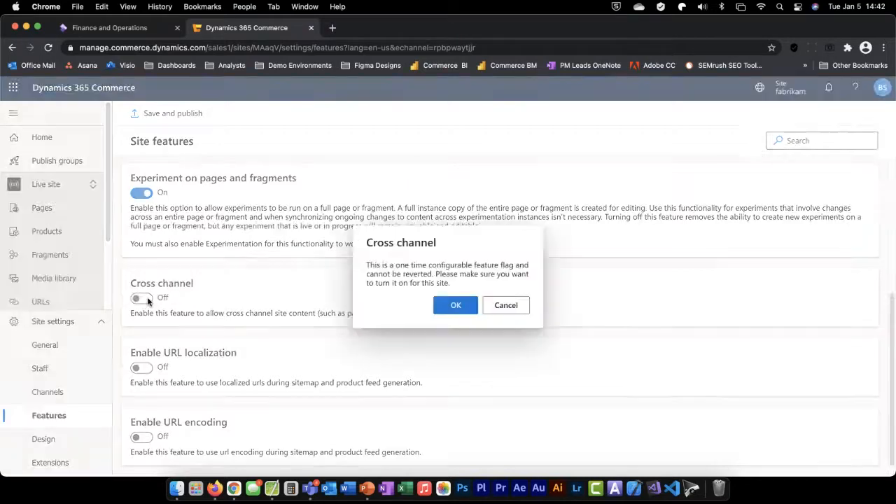
{"action": "left_click", "coordinate": [516, 309]}
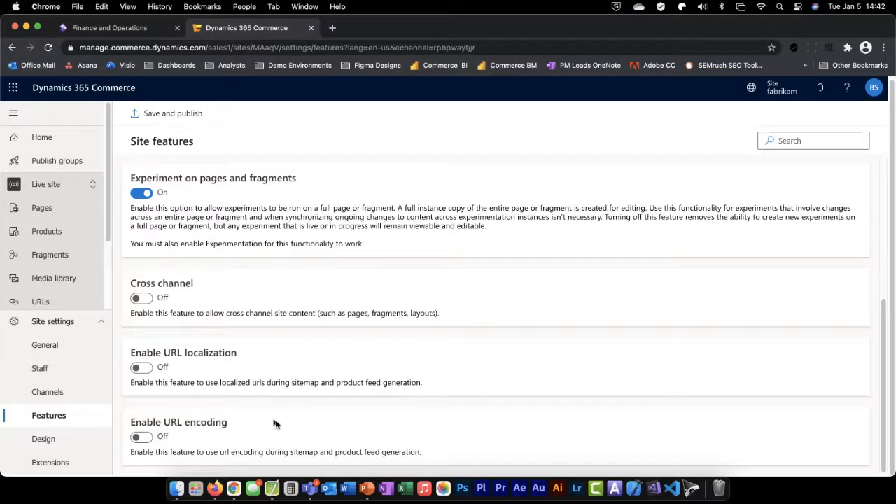
Switch to the PowerPoint slide show and advance to the Manage design overrides slide
{"action": "left_click", "coordinate": [369, 494]}
{"action": "key", "text": "Right"}
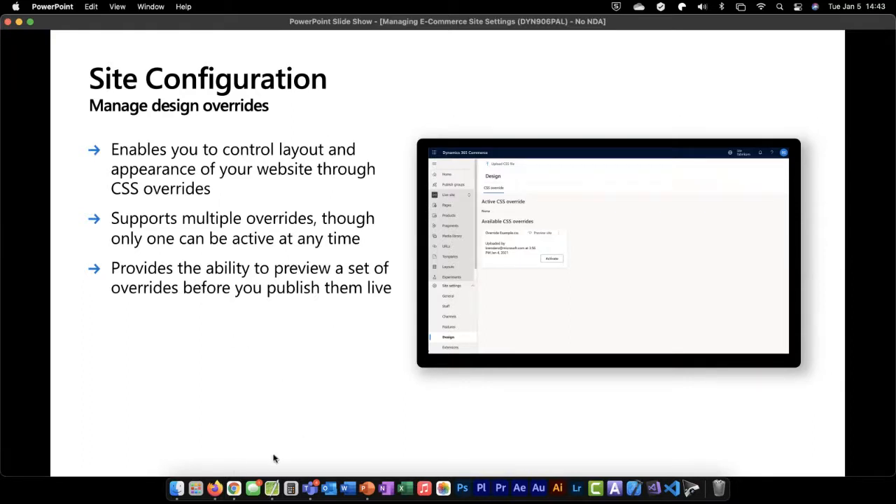
Switch to Google Chrome and open the site's Design settings
{"action": "left_click", "coordinate": [243, 484]}
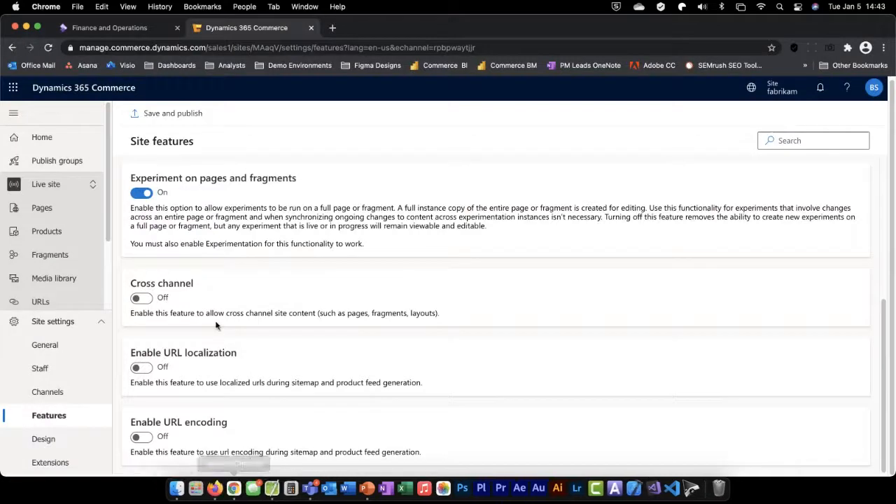
{"action": "left_click", "coordinate": [48, 441]}
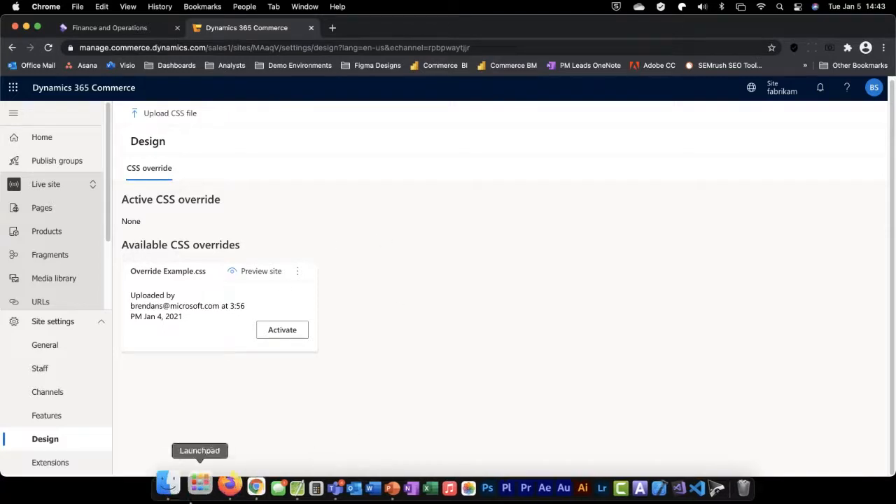
Switch to Finder and open Override Example.css from the Downloads folder
{"action": "left_click", "coordinate": [178, 488]}
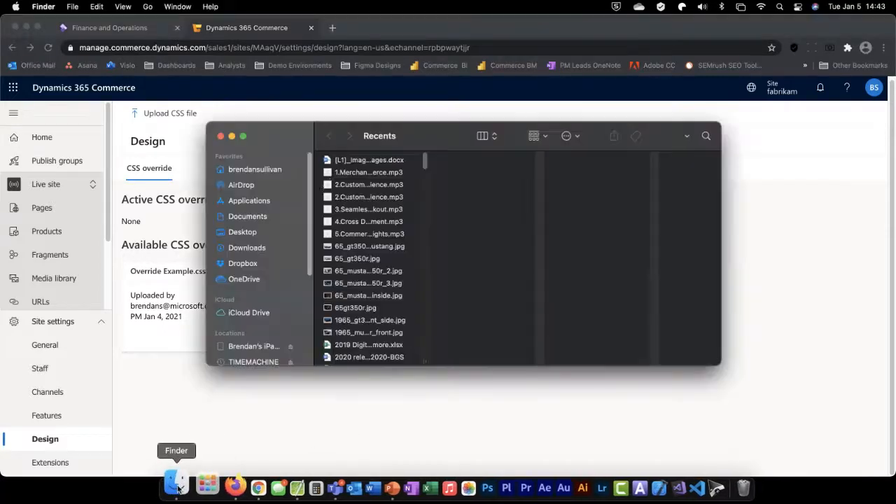
{"action": "left_click", "coordinate": [247, 248]}
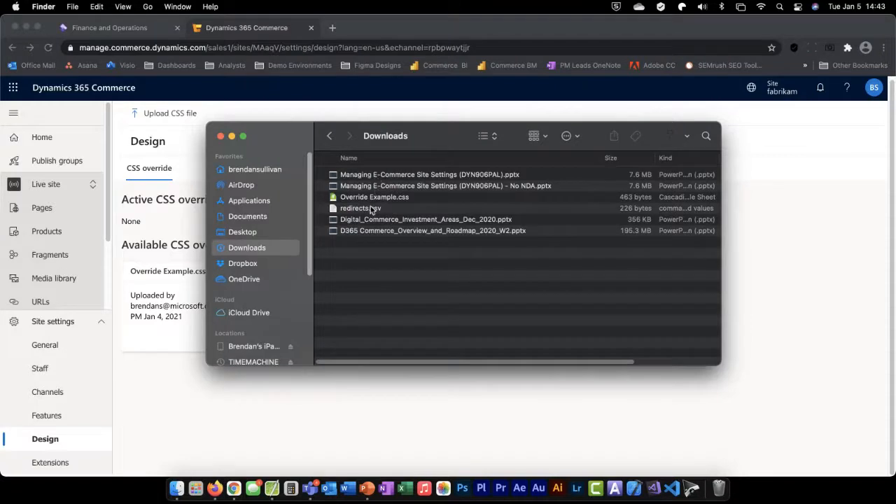
{"action": "double_click", "coordinate": [373, 199]}
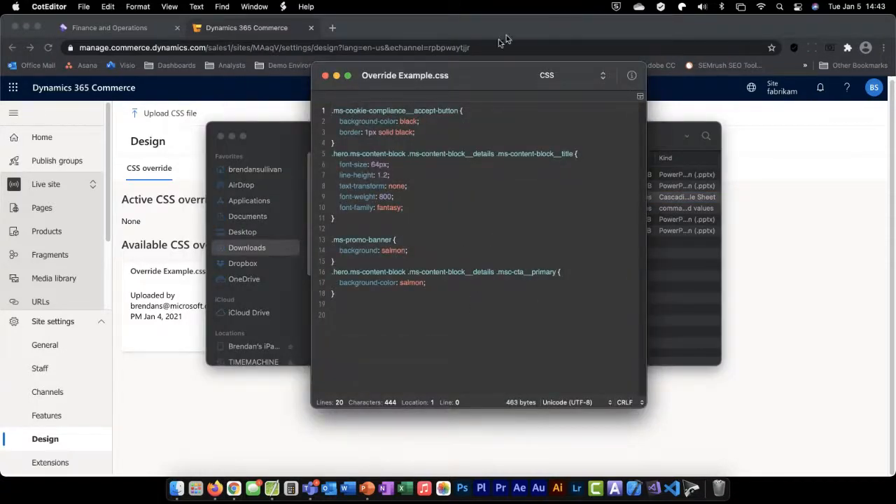
{"action": "left_click_drag", "start_coordinate": [474, 73], "coordinate": [461, 74]}
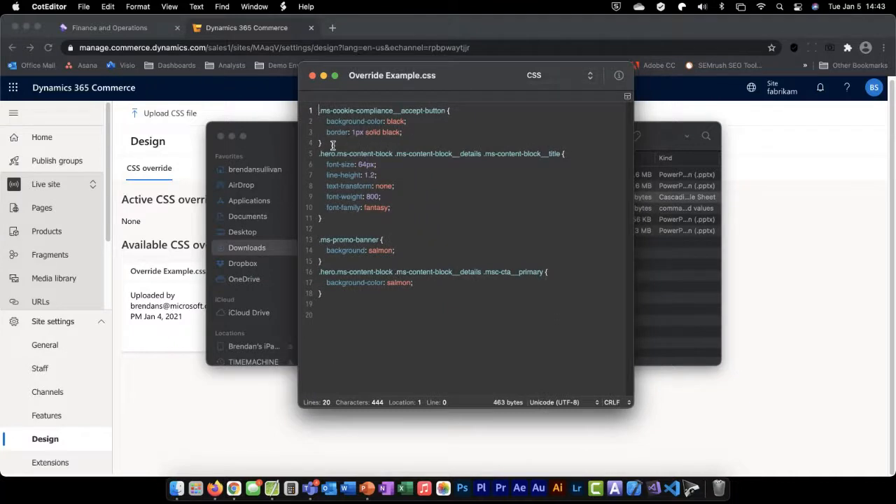
Examine the cookie accept button, hero title, promo banner and primary call-to-action rules in Override Example.css, and close the file and Finder windows
{"action": "left_click_drag", "start_coordinate": [323, 143], "coordinate": [320, 111]}
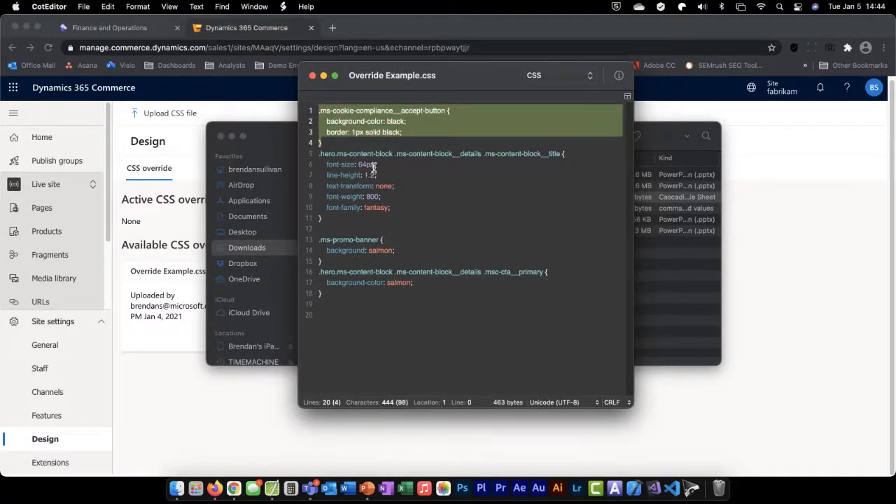
{"action": "left_click", "coordinate": [336, 216]}
{"action": "left_click_drag", "start_coordinate": [322, 219], "coordinate": [318, 153]}
{"action": "left_click", "coordinate": [346, 267]}
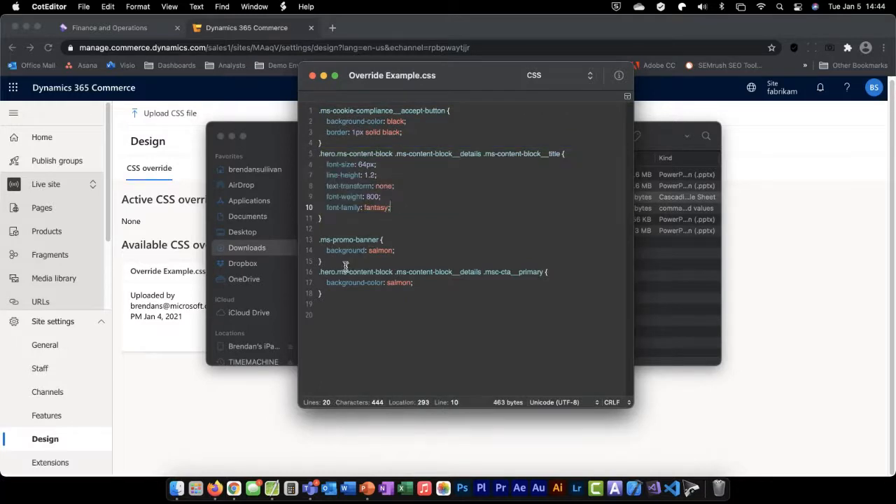
{"action": "left_click_drag", "start_coordinate": [326, 258], "coordinate": [320, 239]}
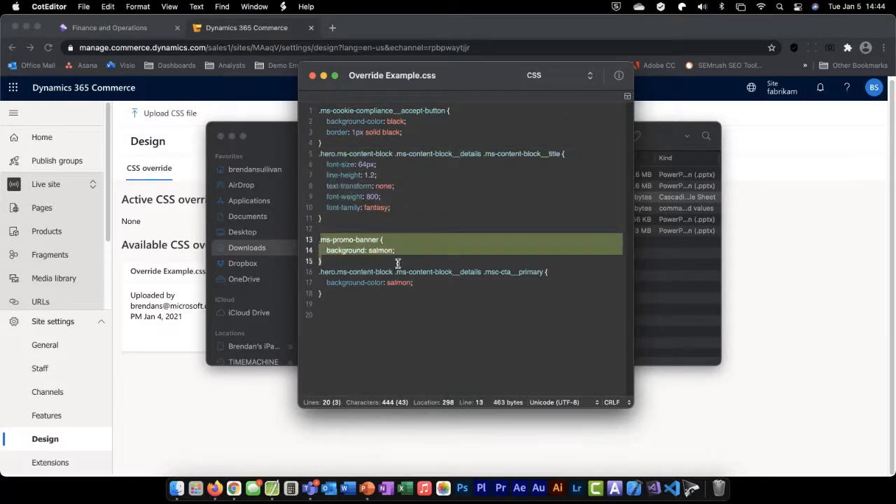
{"action": "left_click", "coordinate": [381, 251]}
{"action": "double_click", "coordinate": [381, 251]}
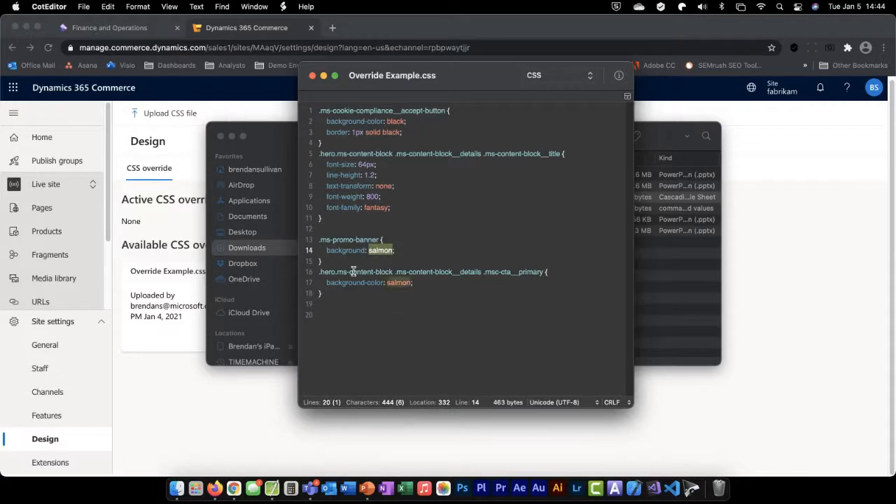
{"action": "left_click_drag", "start_coordinate": [331, 302], "coordinate": [317, 271]}
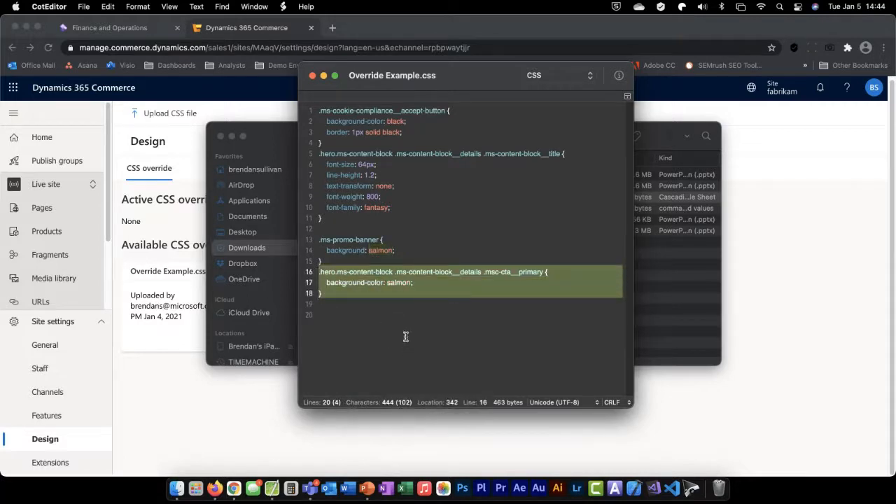
{"action": "left_click", "coordinate": [480, 273]}
{"action": "left_click_drag", "start_coordinate": [418, 283], "coordinate": [315, 281]}
{"action": "left_click", "coordinate": [481, 312]}
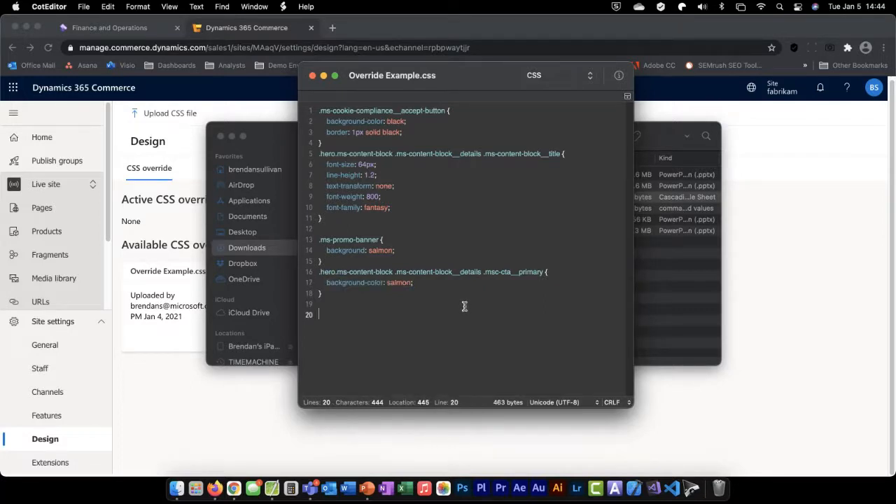
{"action": "left_click", "coordinate": [313, 75]}
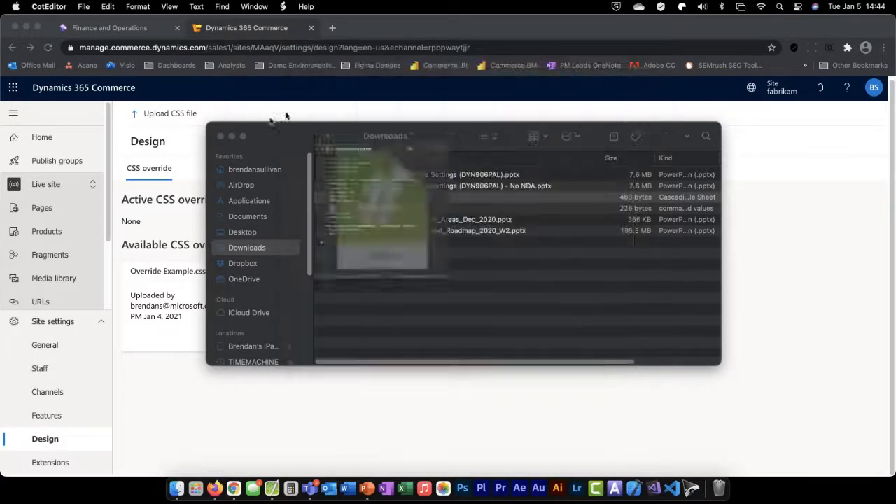
{"action": "left_click", "coordinate": [220, 136]}
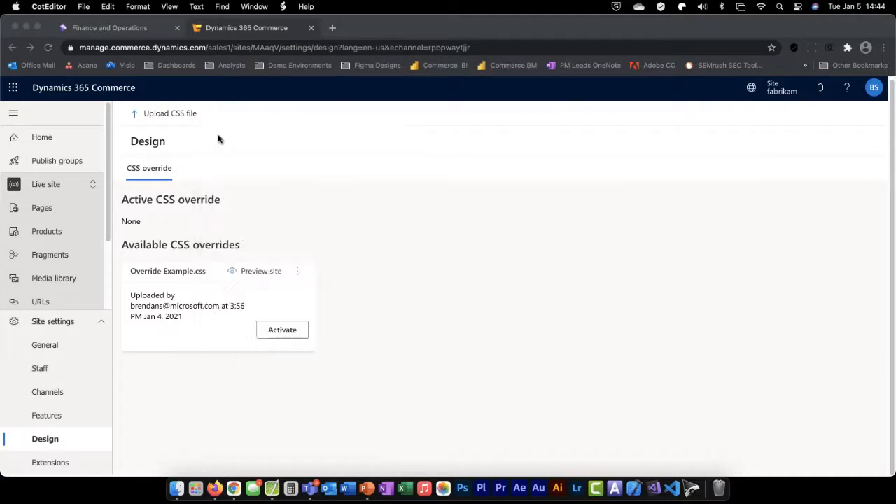
Open the Fabrikam storefront homepage from the Commerce Demo bookmarks in a new browser tab, and review its button, banner and hero title styling
{"action": "left_click", "coordinate": [416, 284]}
{"action": "left_click", "coordinate": [333, 28]}
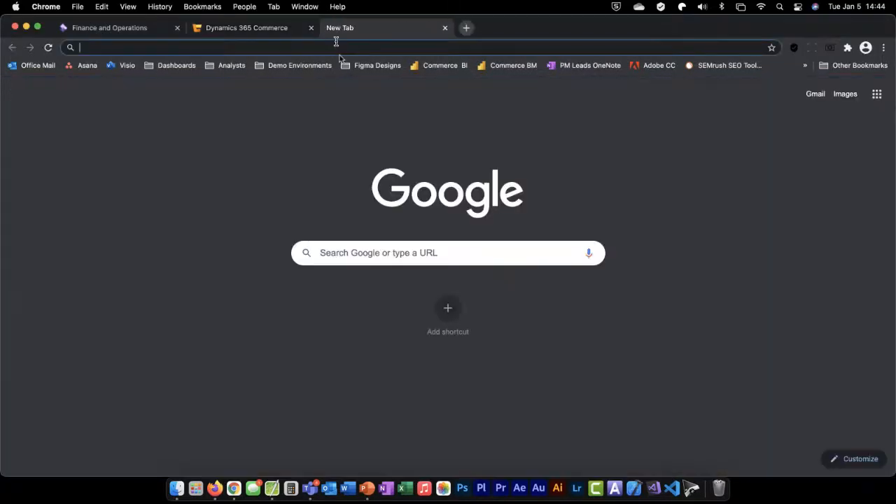
{"action": "left_click", "coordinate": [299, 67]}
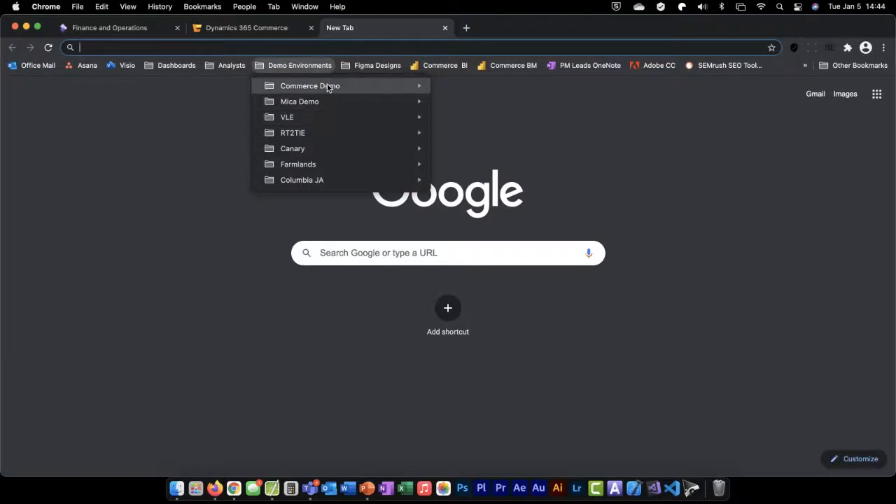
{"action": "mouse_move", "coordinate": [327, 88]}
{"action": "left_click", "coordinate": [480, 104]}
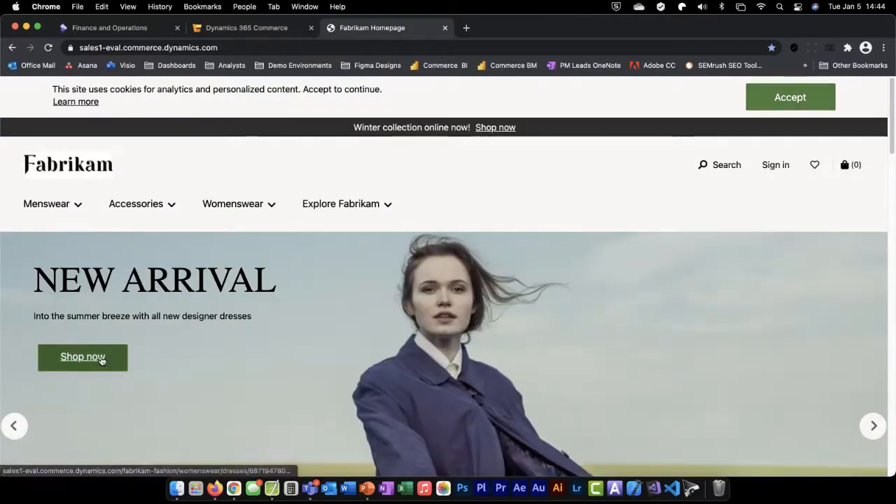
{"action": "scroll", "coordinate": [554, 210], "scroll_direction": "down", "scroll_amount": 2}
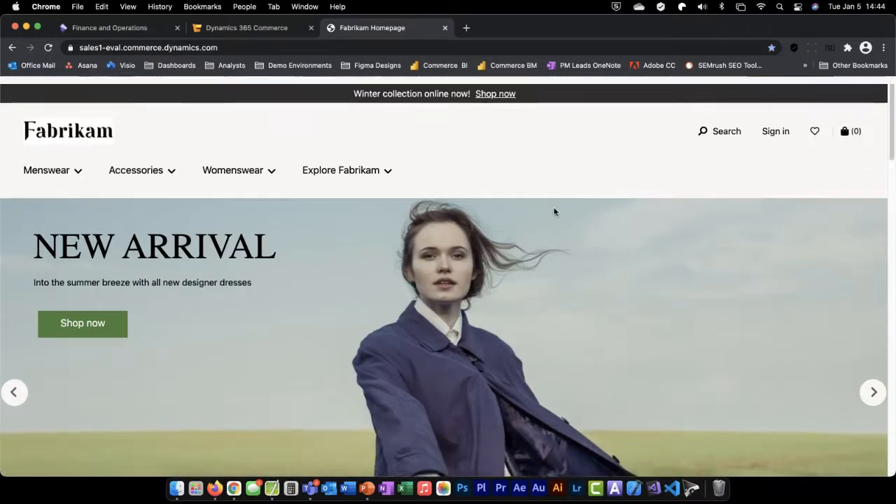
{"action": "scroll", "coordinate": [532, 224], "scroll_direction": "up", "scroll_amount": 2}
{"action": "left_click_drag", "start_coordinate": [284, 288], "coordinate": [28, 286]}
{"action": "left_click", "coordinate": [475, 188]}
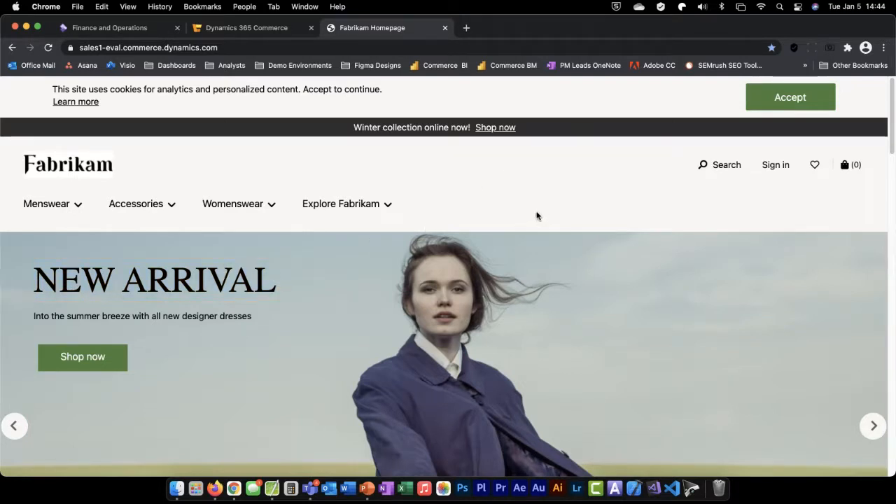
Start a site preview of the Override Example.css override in the site's Design settings, using the published Homepage URL
{"action": "left_click", "coordinate": [249, 28]}
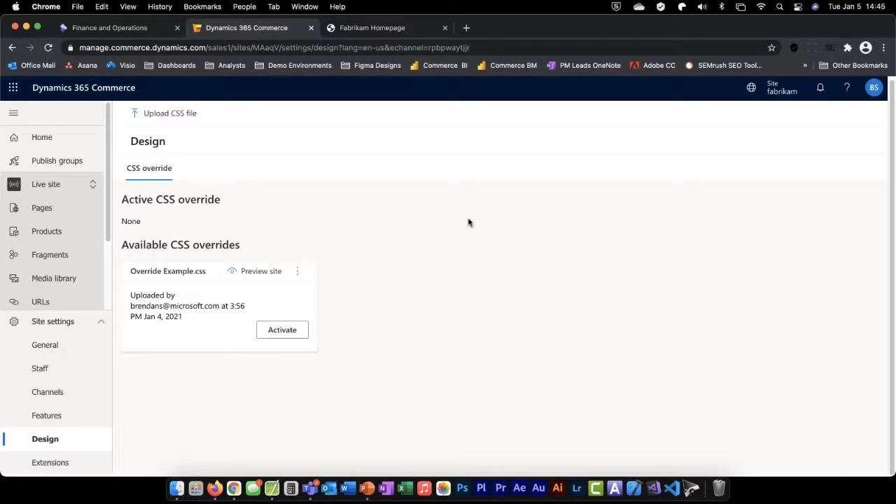
{"action": "left_click", "coordinate": [256, 272]}
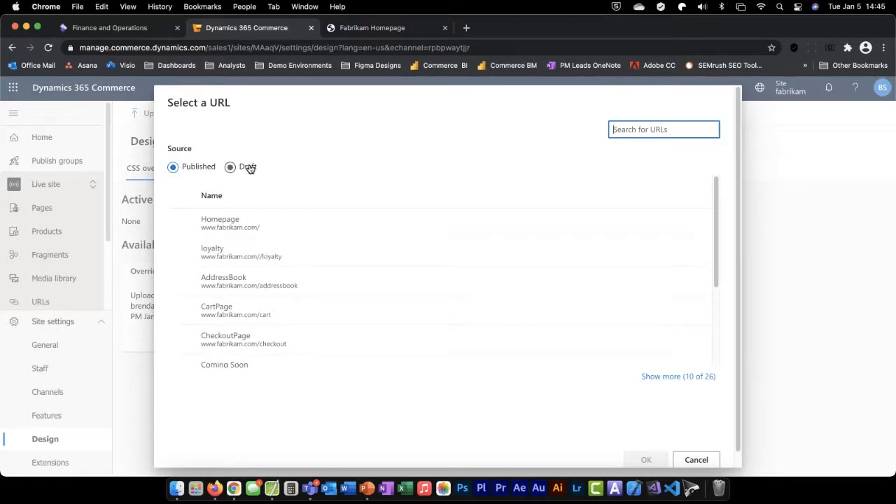
{"action": "left_click", "coordinate": [275, 177]}
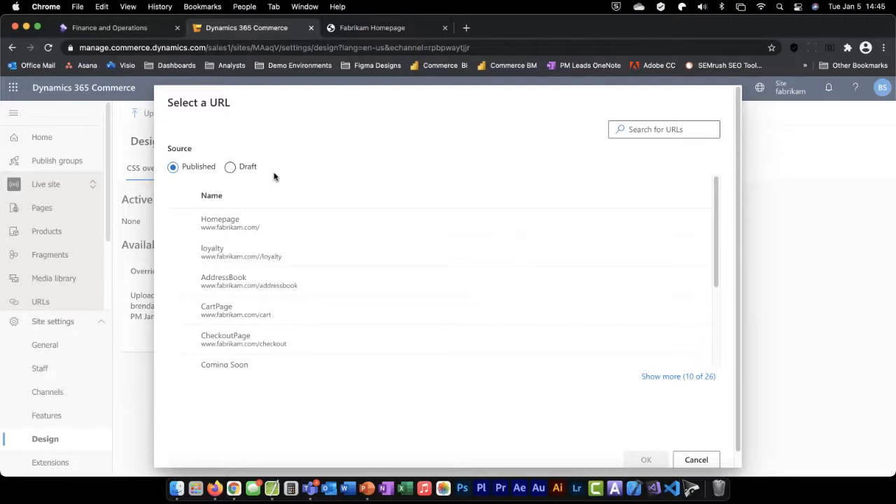
{"action": "left_click", "coordinate": [181, 222]}
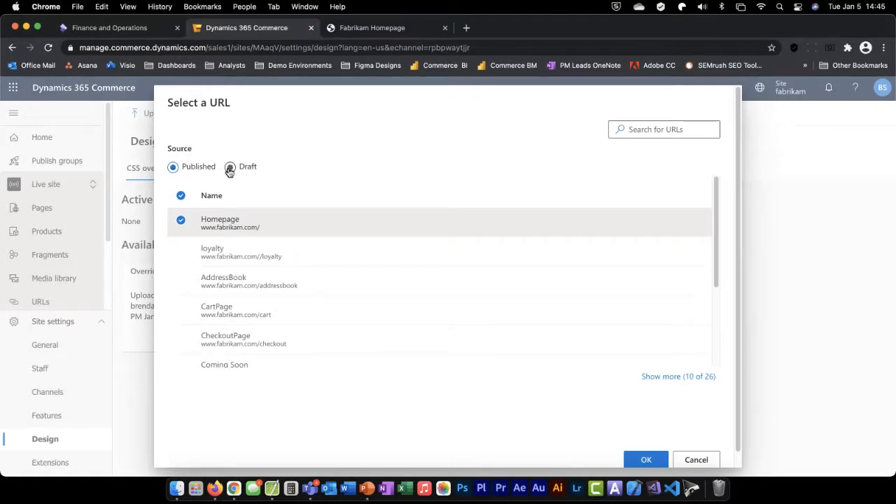
{"action": "left_click", "coordinate": [231, 170]}
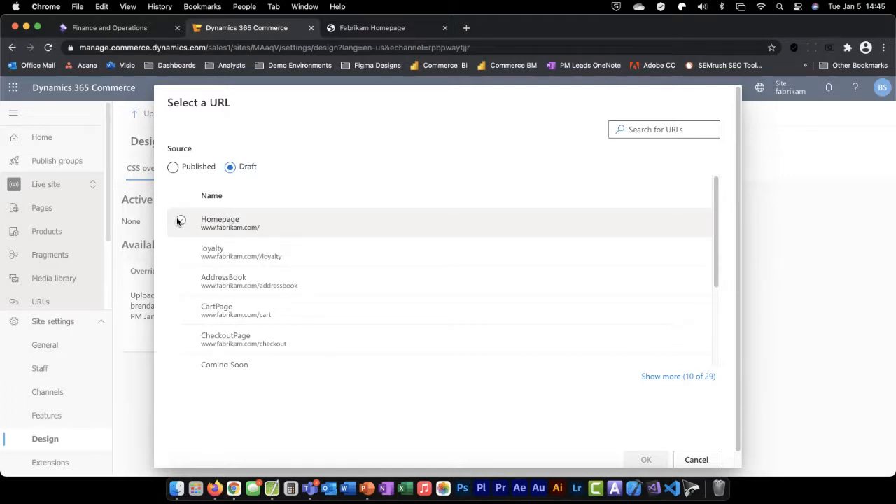
{"action": "left_click", "coordinate": [172, 168]}
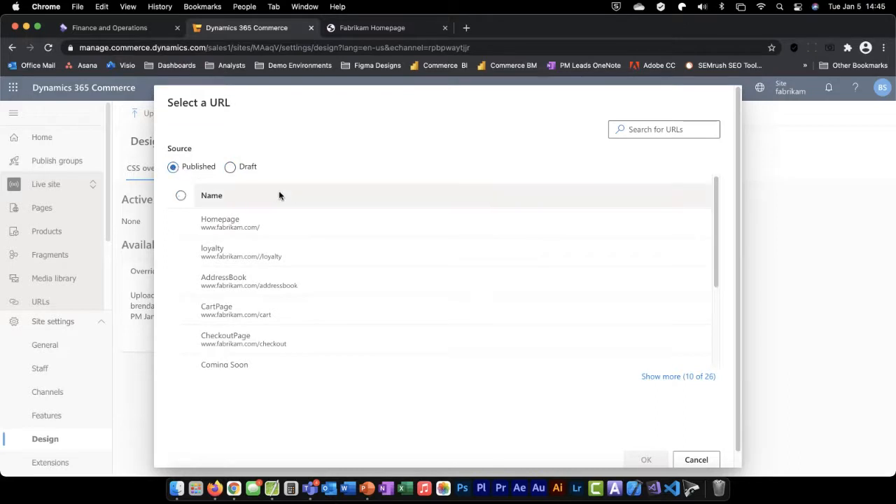
{"action": "left_click", "coordinate": [181, 222]}
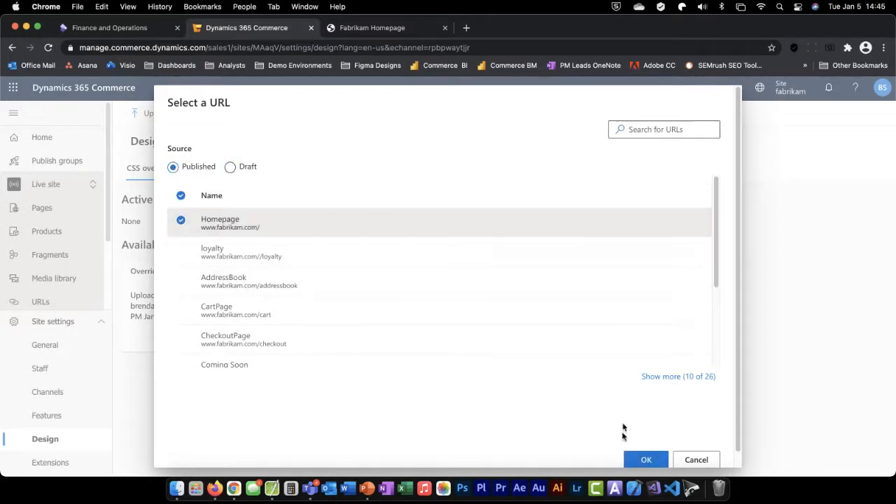
{"action": "left_click", "coordinate": [646, 460]}
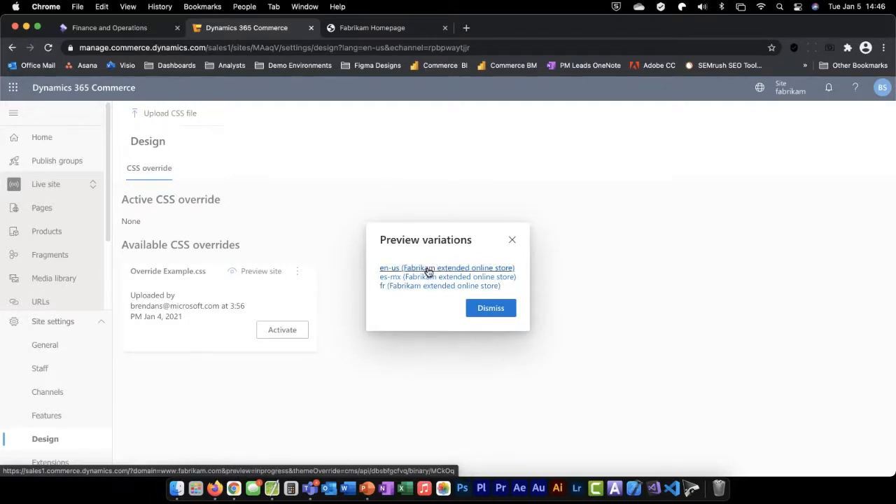
Open the en-us (Fabrikam extended online store) preview variation, review the overridden homepage styling, and close the preview and the variations list
{"action": "left_click", "coordinate": [428, 269]}
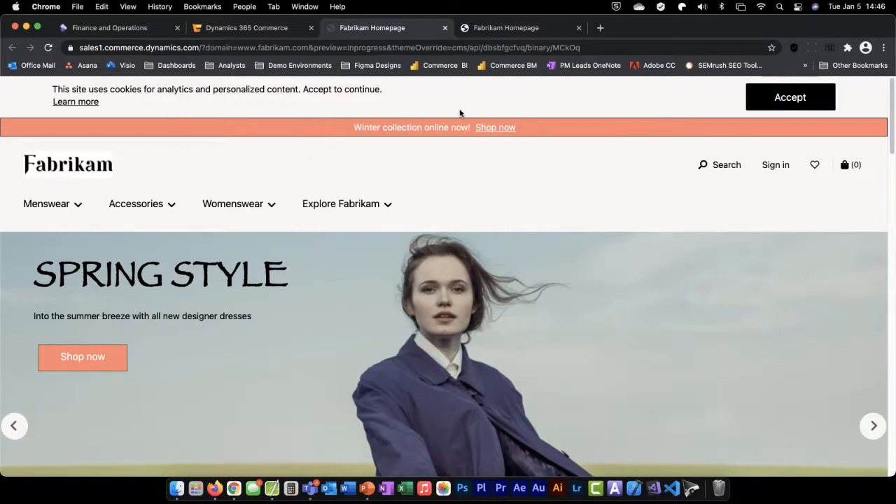
{"action": "triple_click", "coordinate": [268, 280]}
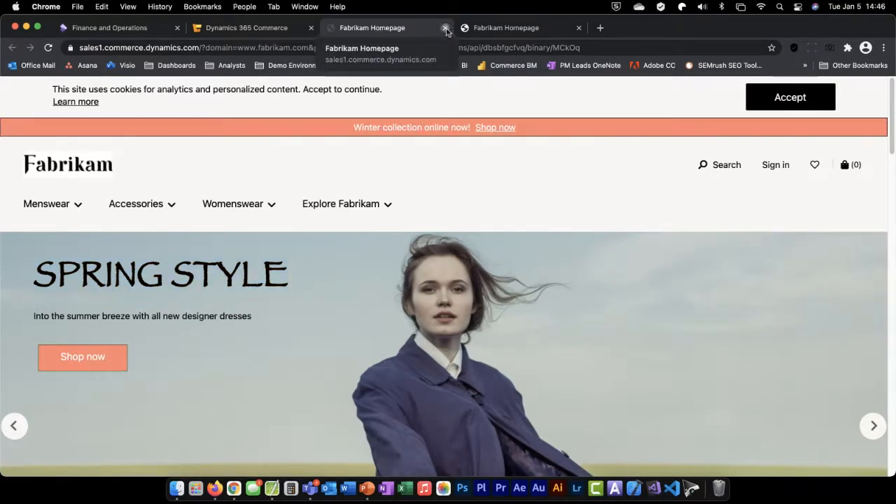
{"action": "left_click", "coordinate": [445, 28]}
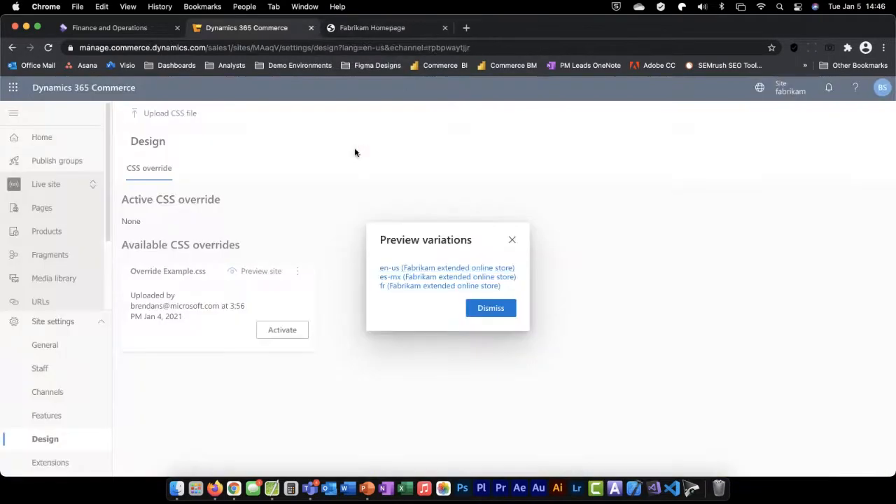
{"action": "left_click", "coordinate": [489, 311]}
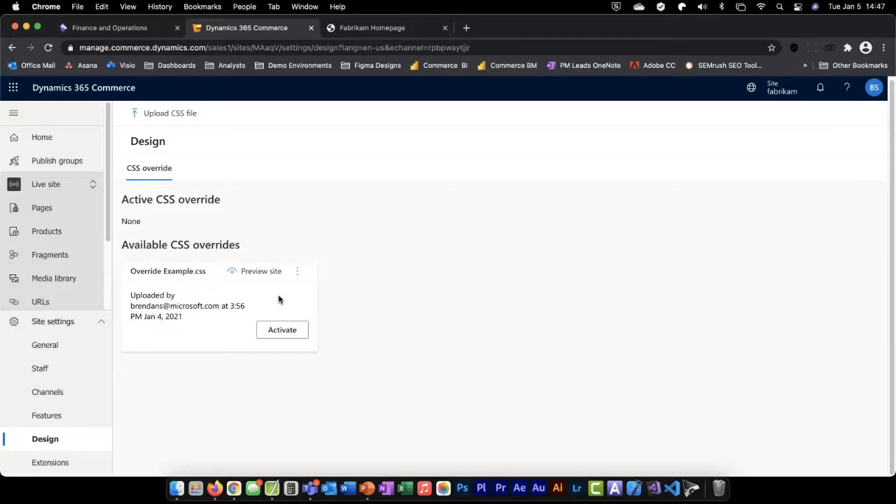
Activate the Override Example.css override and reload the Fabrikam storefront homepage to check its styling
{"action": "left_click", "coordinate": [283, 332]}
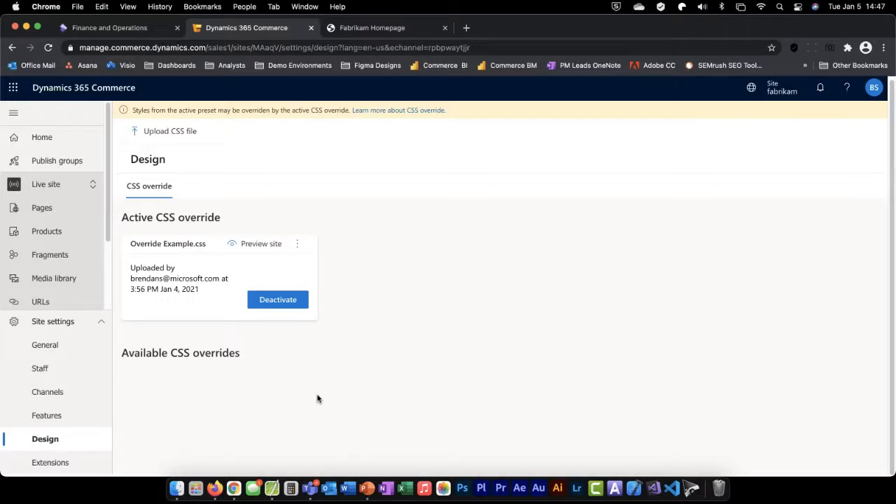
{"action": "left_click", "coordinate": [420, 28]}
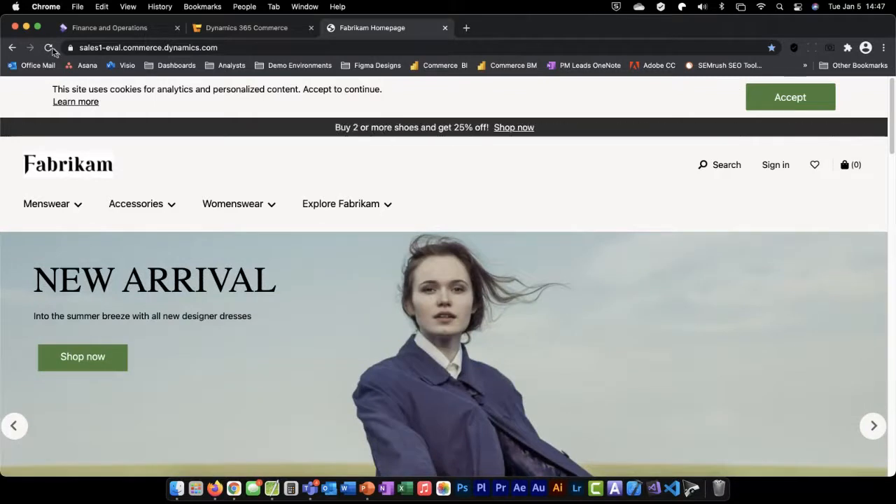
{"action": "left_click", "coordinate": [49, 49]}
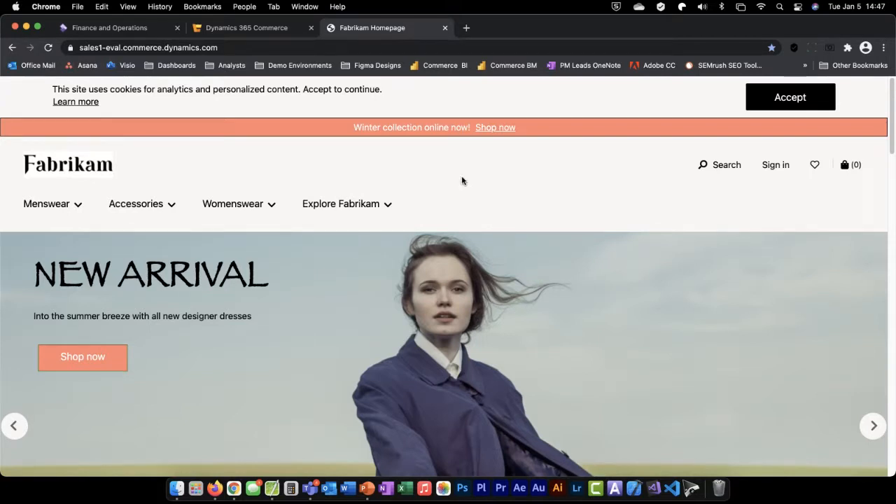
Return to the site's Design settings and deactivate the Override Example.css override
{"action": "left_click", "coordinate": [276, 28]}
{"action": "left_click", "coordinate": [301, 300]}
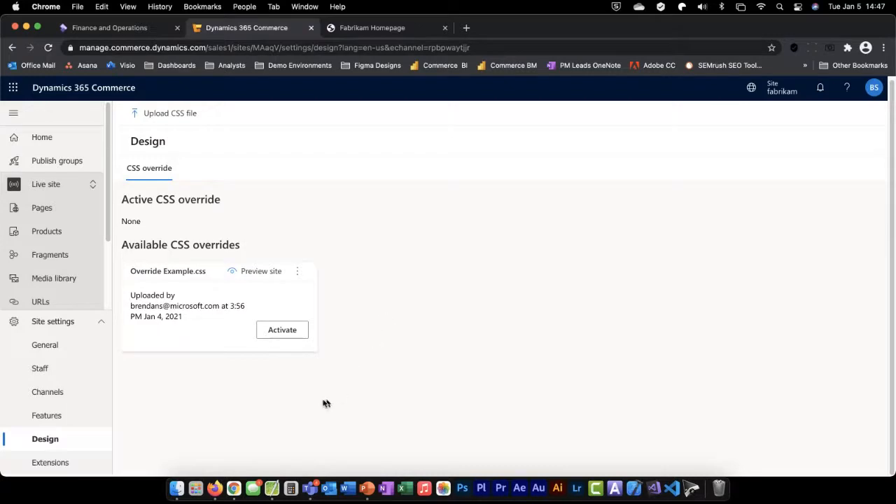
Reload the Fabrikam storefront homepage and examine its styling with the CSS override deactivated
{"action": "left_click", "coordinate": [383, 30]}
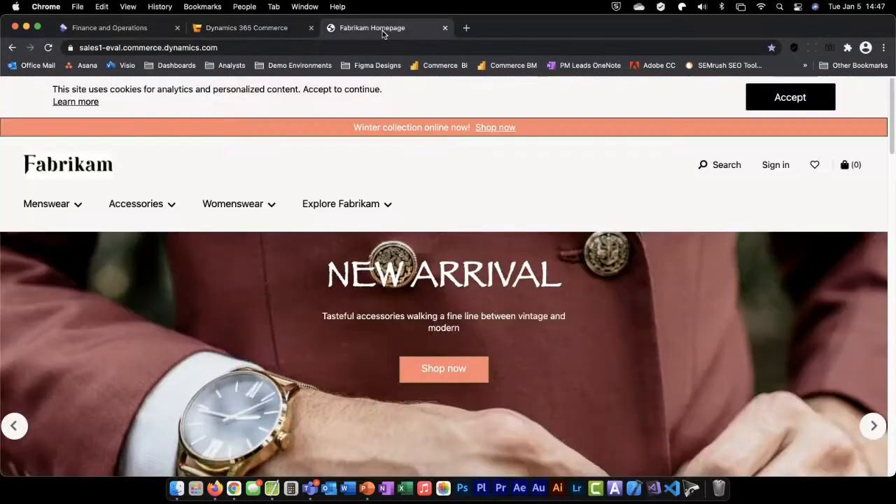
{"action": "left_click", "coordinate": [49, 48]}
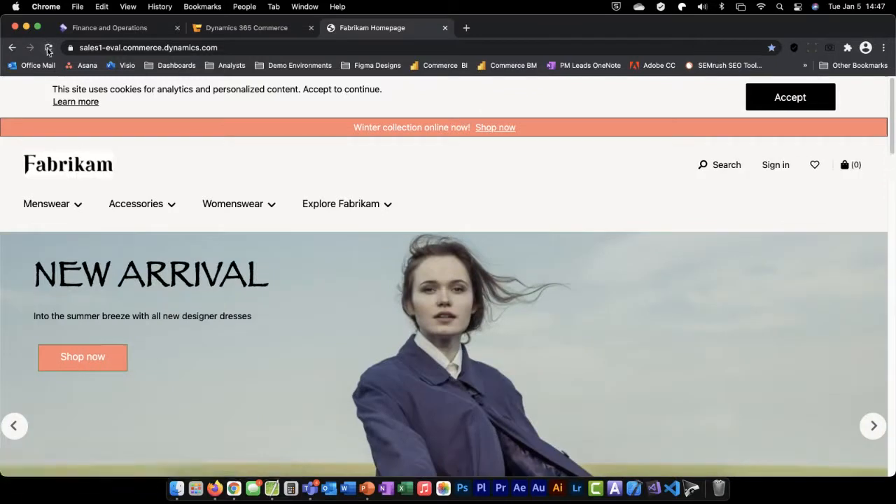
{"action": "left_click", "coordinate": [48, 48]}
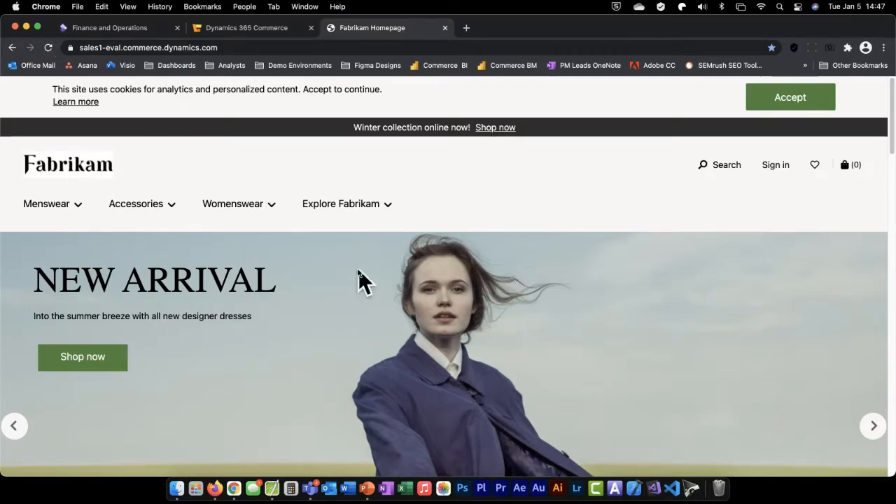
{"action": "scroll", "coordinate": [360, 270], "scroll_direction": "down", "scroll_amount": 3}
{"action": "scroll", "coordinate": [360, 270], "scroll_direction": "up", "scroll_amount": 3}
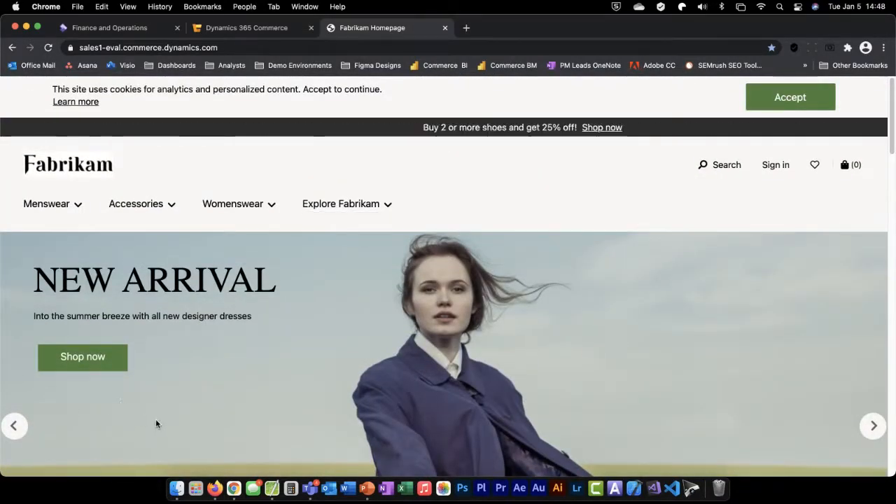
Return to the site's Design settings, and switch to the PowerPoint slide show to advance it to the Manage extensions slide
{"action": "left_click", "coordinate": [278, 28]}
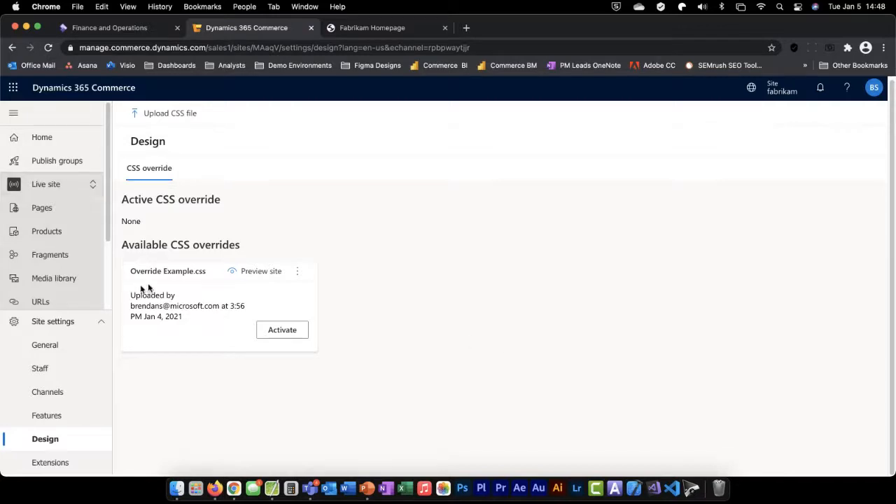
{"action": "left_click", "coordinate": [363, 483]}
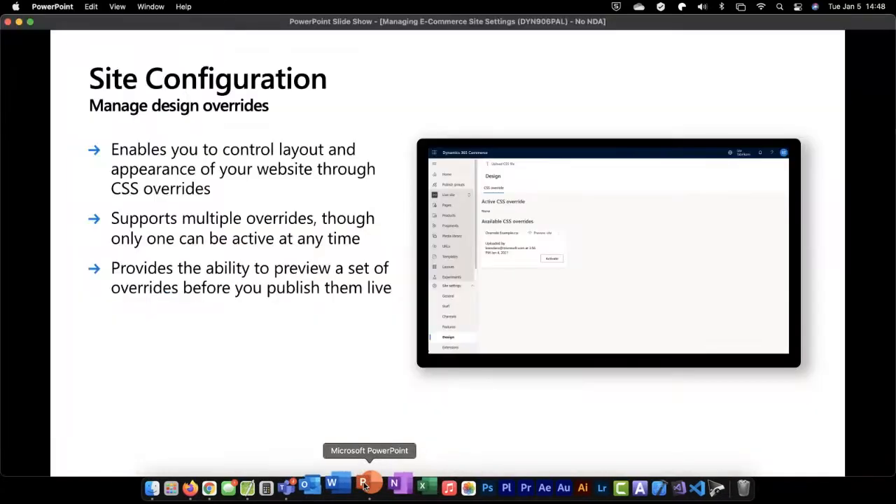
{"action": "left_click", "coordinate": [174, 340]}
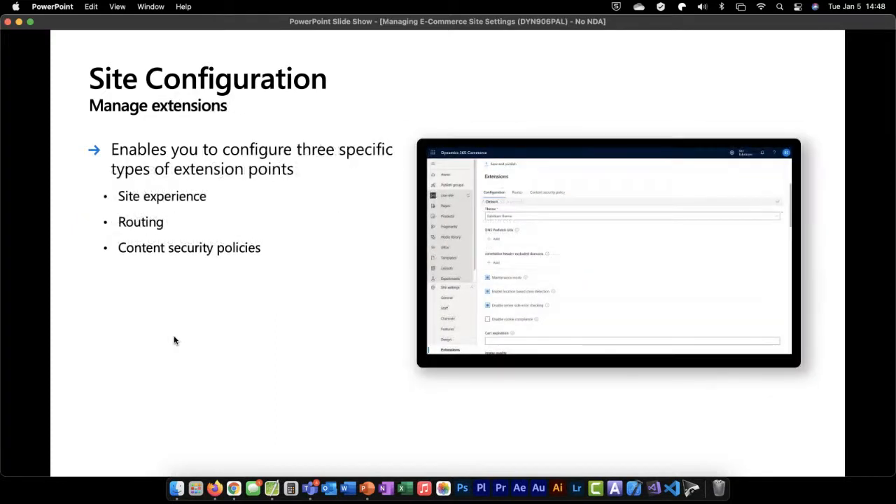